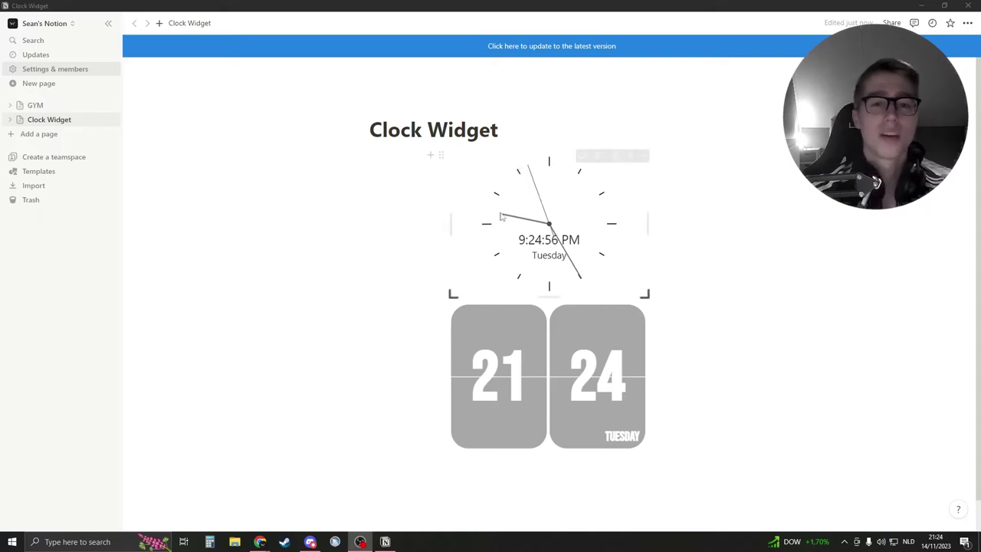
# Create a new Clock widget from the Volume 2 collection in Indify, leaving its title blank.
pyautogui.click(511, 219)
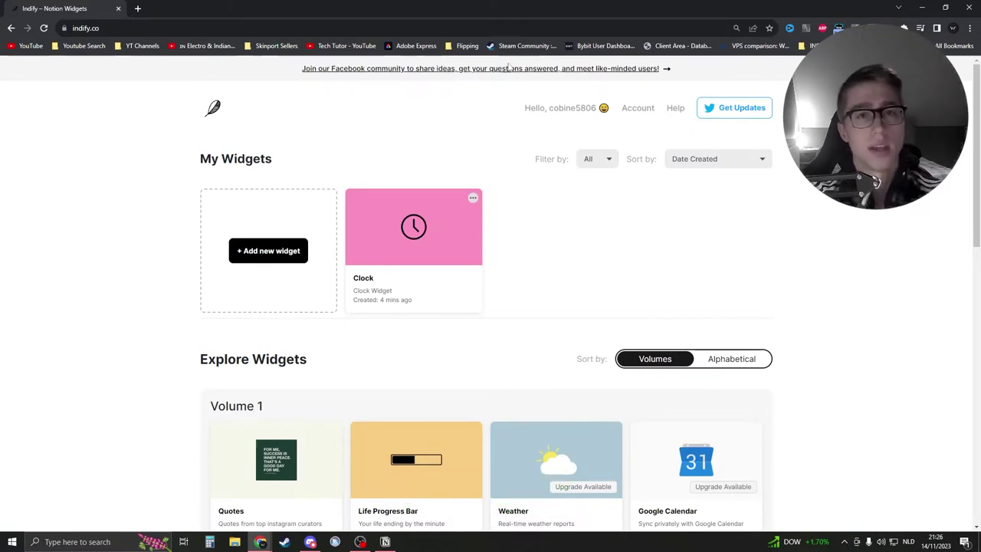
pyautogui.scroll(-2, 251, 255)
pyautogui.scroll(-4, 327, 186)
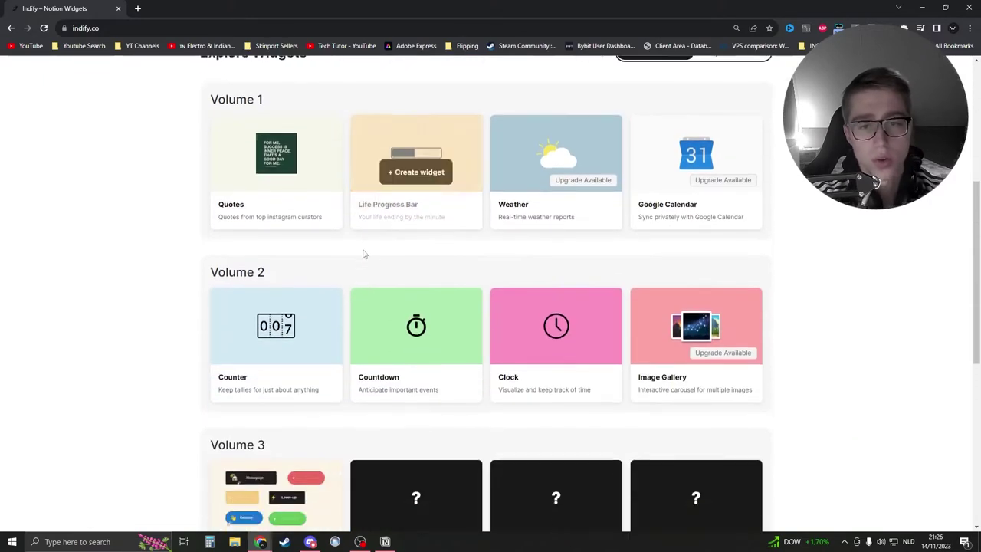
pyautogui.scroll(2, 197, 243)
pyautogui.scroll(-3, 193, 169)
pyautogui.scroll(2, 188, 230)
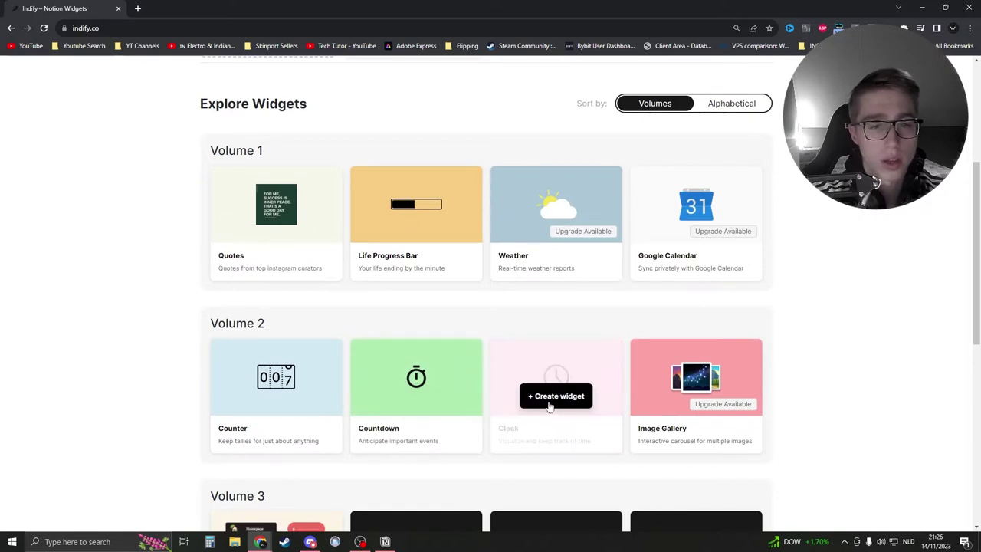
pyautogui.scroll(-2, 566, 397)
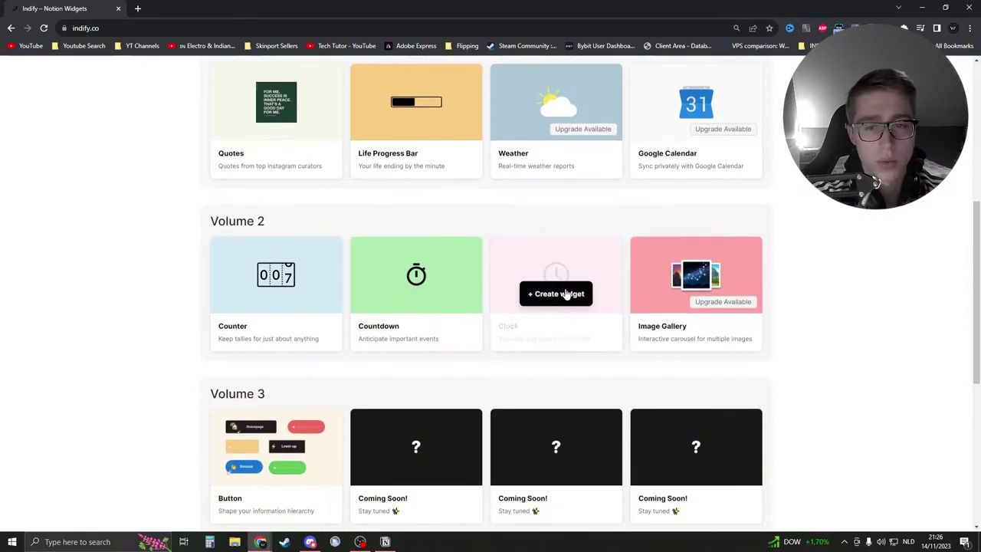
pyautogui.click(566, 295)
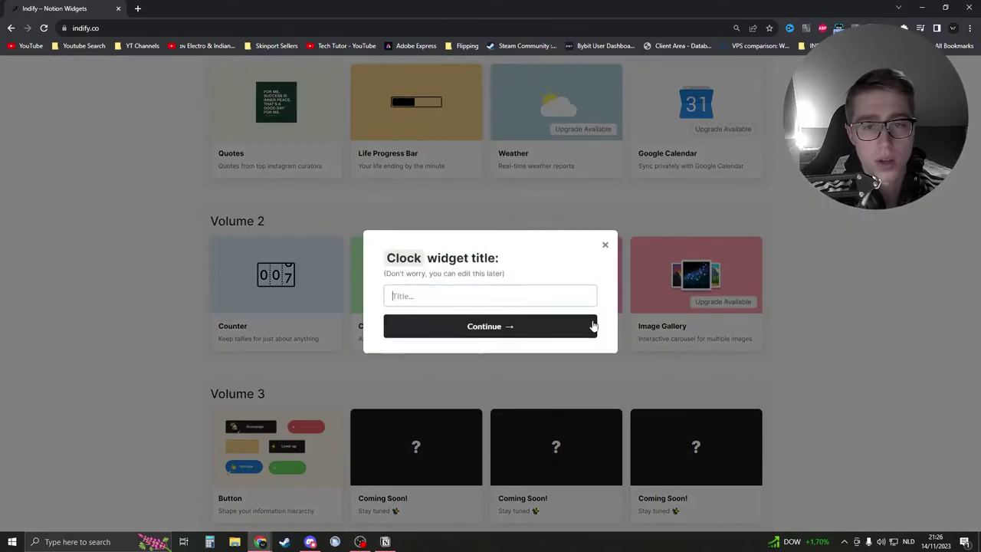
pyautogui.click(462, 327)
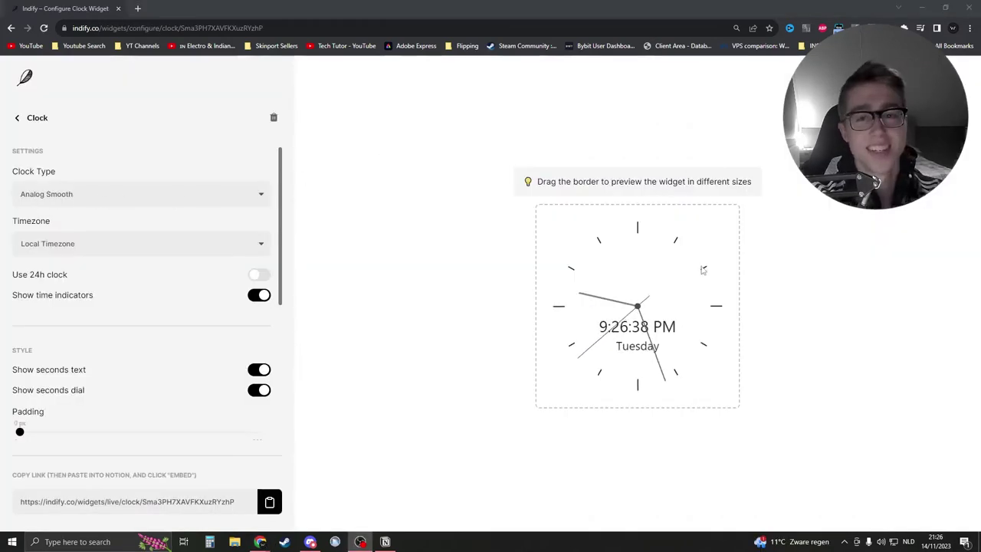
# Try the Analog Dots, Digital Solid and Digital Roulette clock types, and return to Analog Smooth.
pyautogui.click(79, 193)
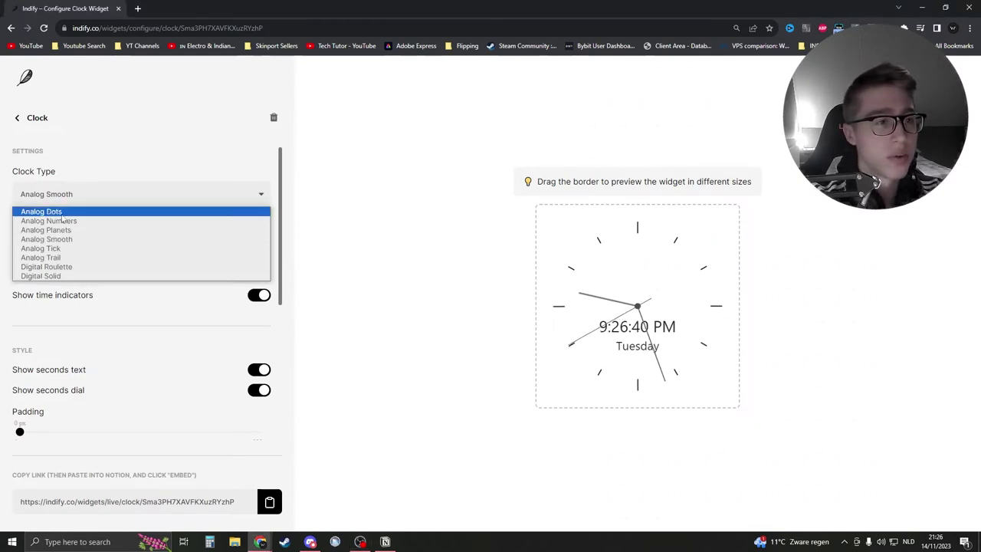
pyautogui.click(76, 212)
pyautogui.click(77, 195)
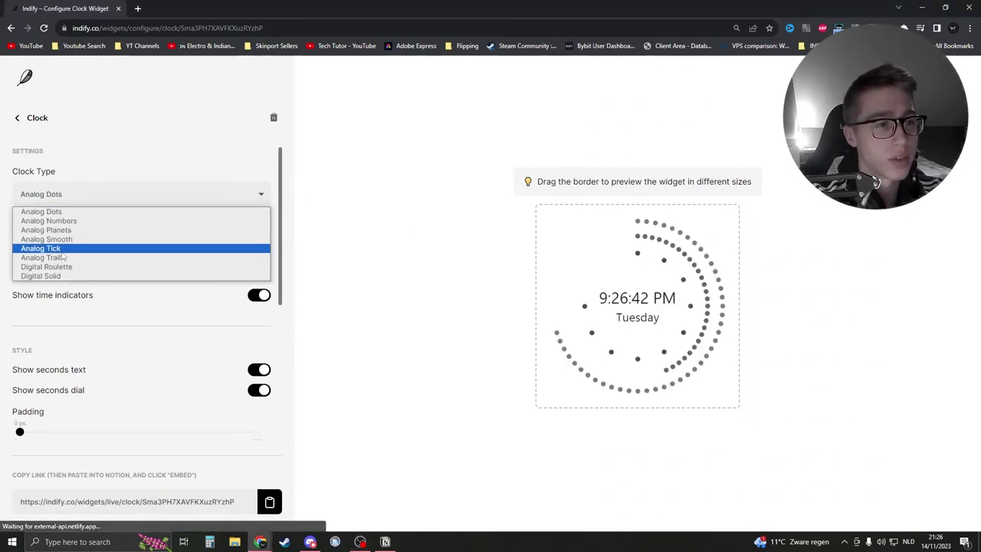
pyautogui.click(53, 277)
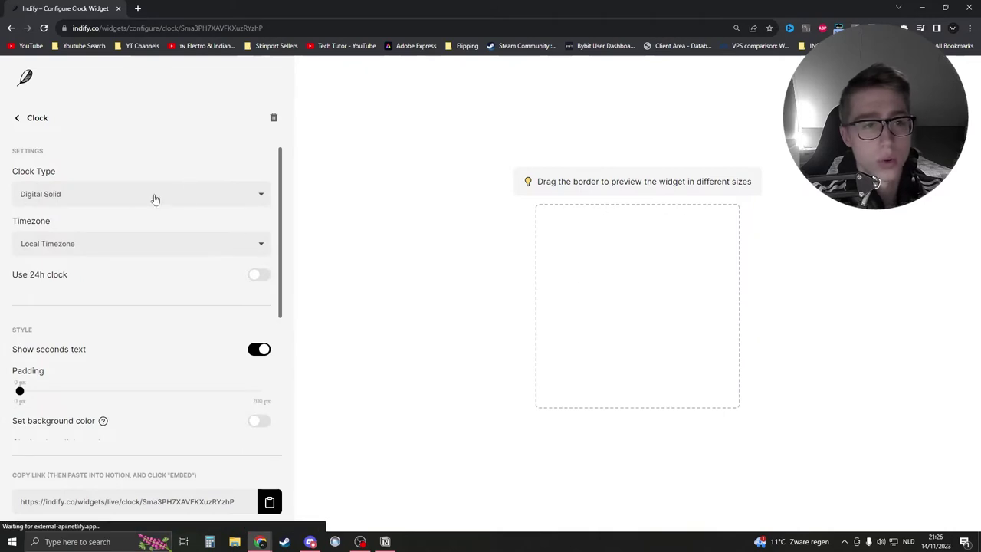
pyautogui.click(127, 198)
pyautogui.click(90, 267)
pyautogui.click(99, 198)
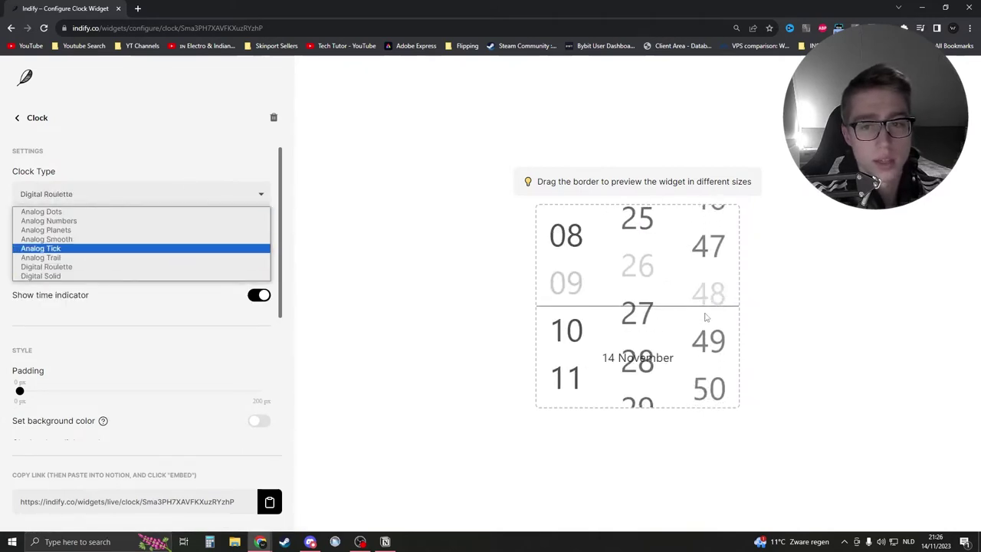
pyautogui.click(57, 240)
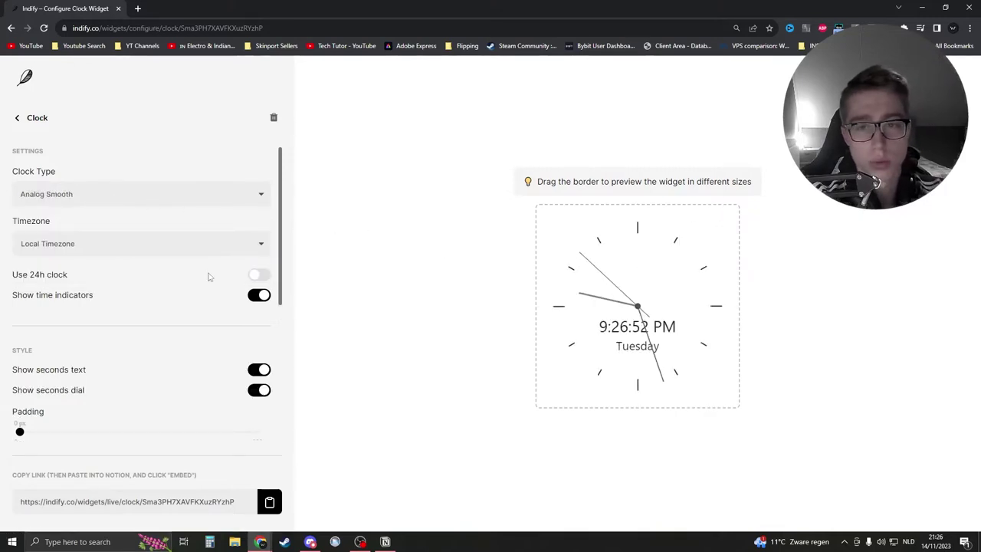
# Check the timezone choices while keeping Local Timezone, and try the 24-hour clock option before switching it back off.
pyautogui.scroll(-2, 94, 258)
pyautogui.scroll(1, 100, 188)
pyautogui.click(107, 243)
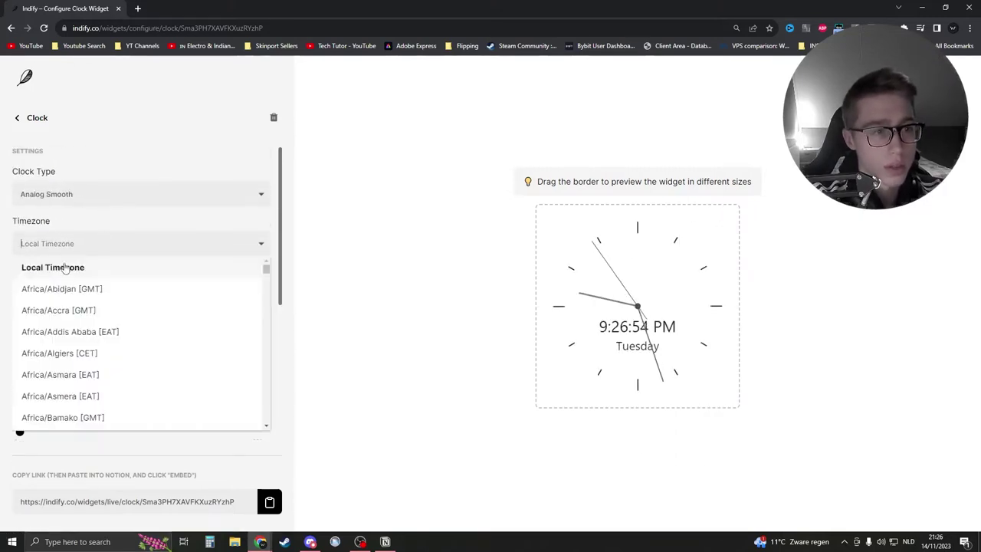
pyautogui.click(169, 243)
pyautogui.scroll(-1, 230, 244)
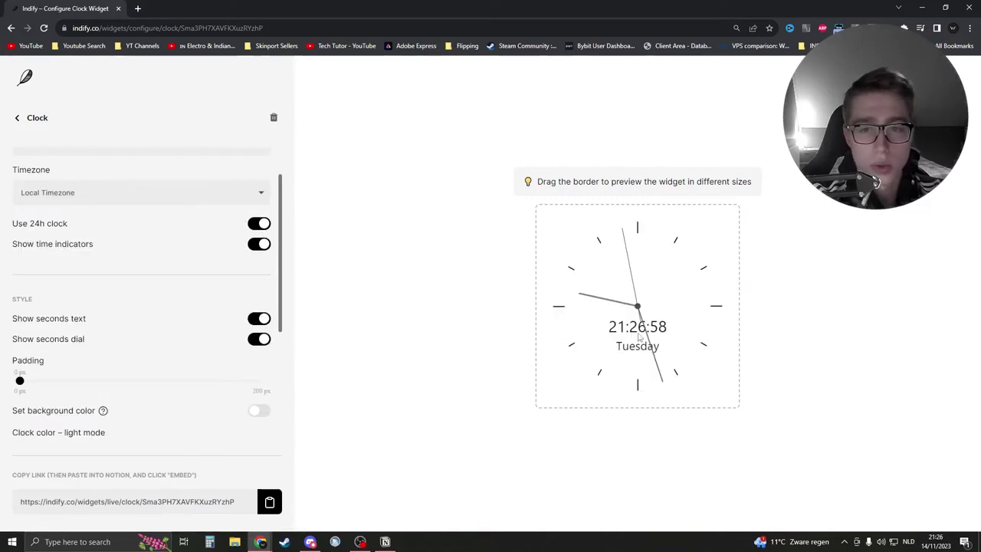
pyautogui.scroll(-4, 239, 249)
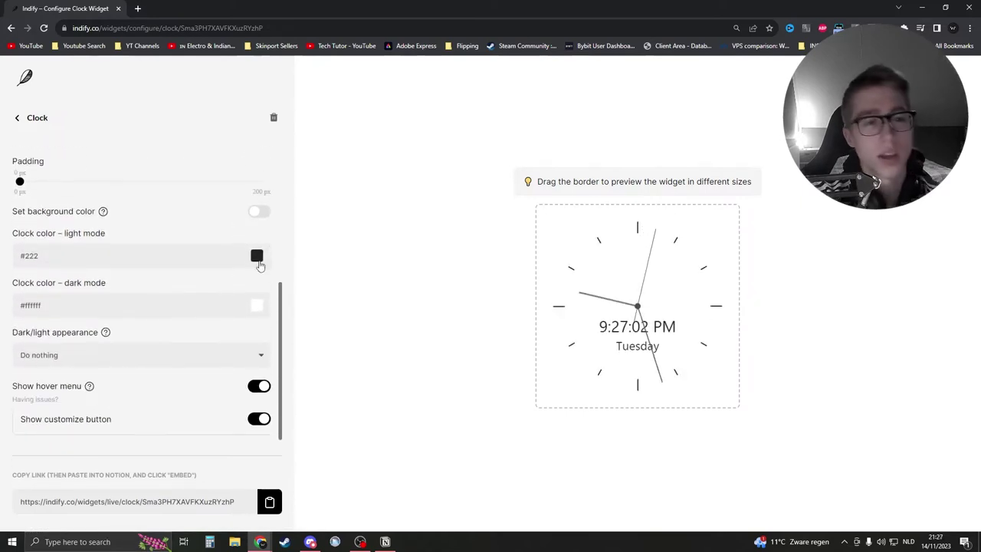
# Check the clock color and dark/light appearance options, and switch the hover menu off and back on.
pyautogui.click(256, 257)
pyautogui.click(190, 309)
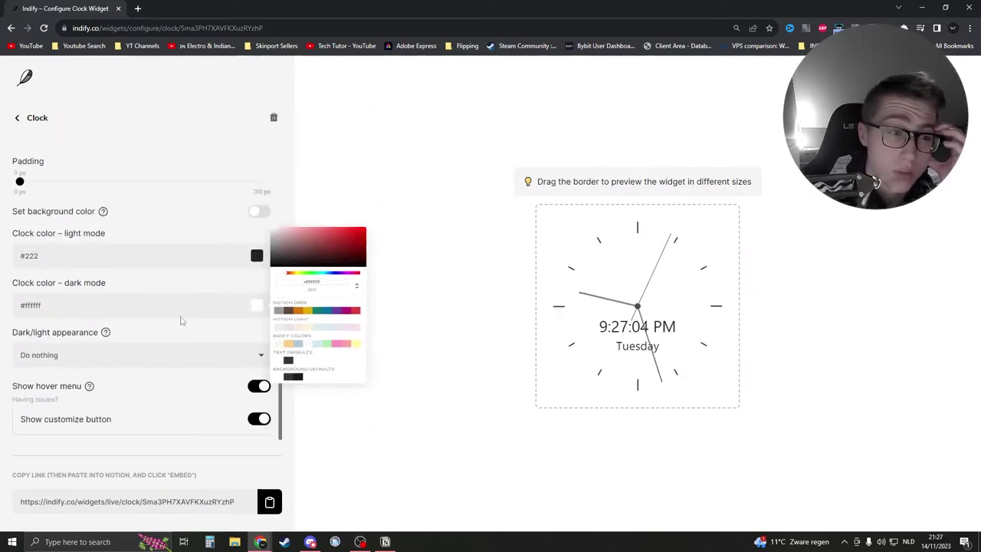
pyautogui.click(122, 357)
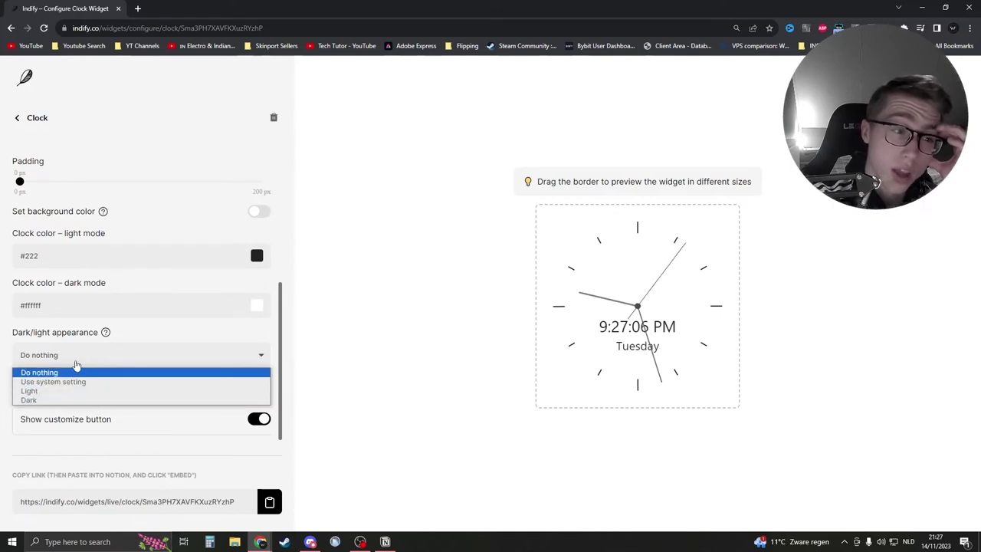
pyautogui.click(155, 355)
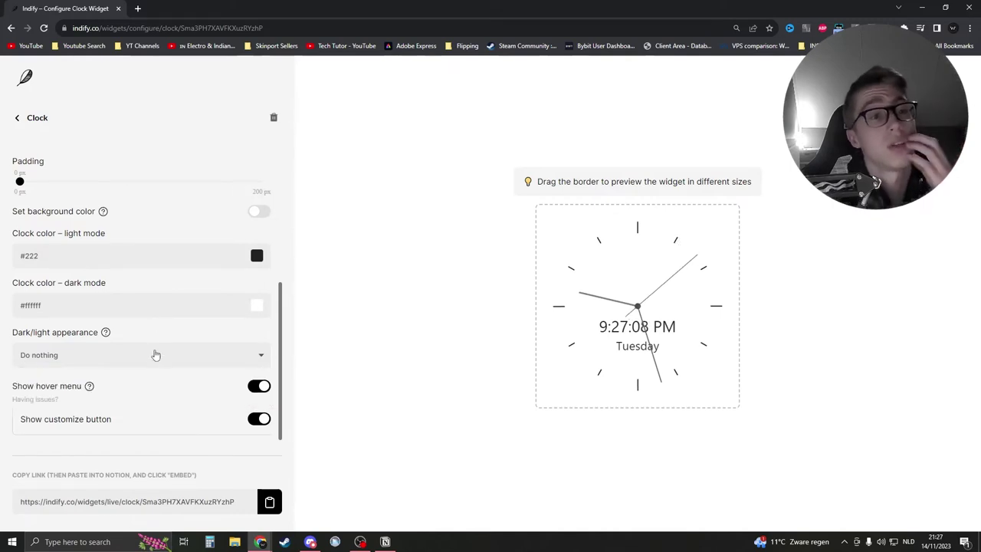
pyautogui.click(260, 388)
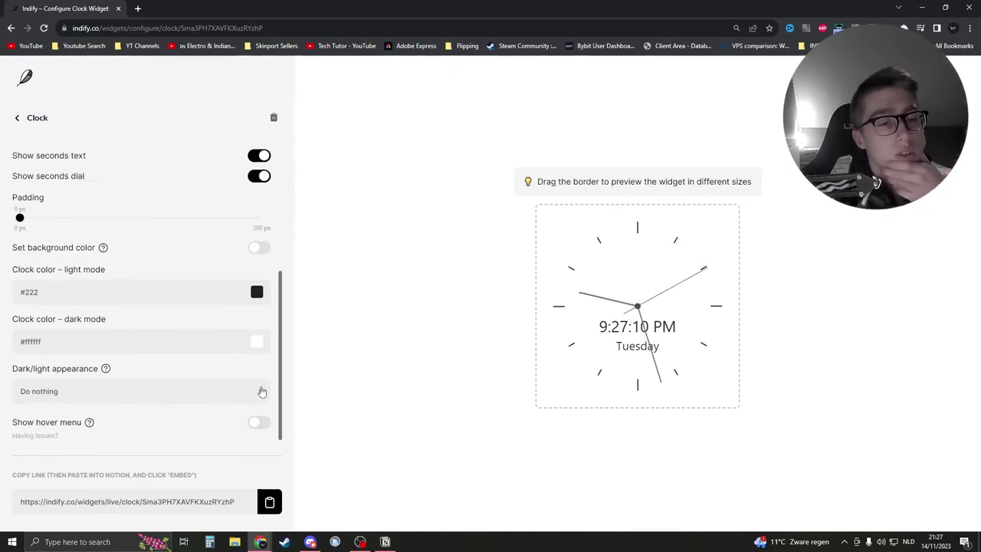
pyautogui.click(258, 428)
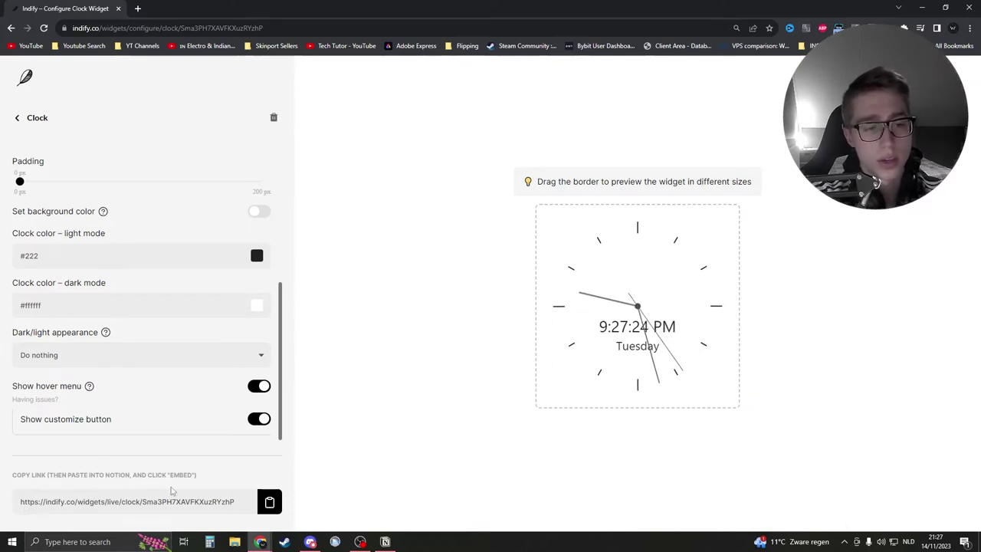
# Copy the clock widget's link and start an empty line below the flip clock on Notion's Clock Widget page.
pyautogui.click(269, 503)
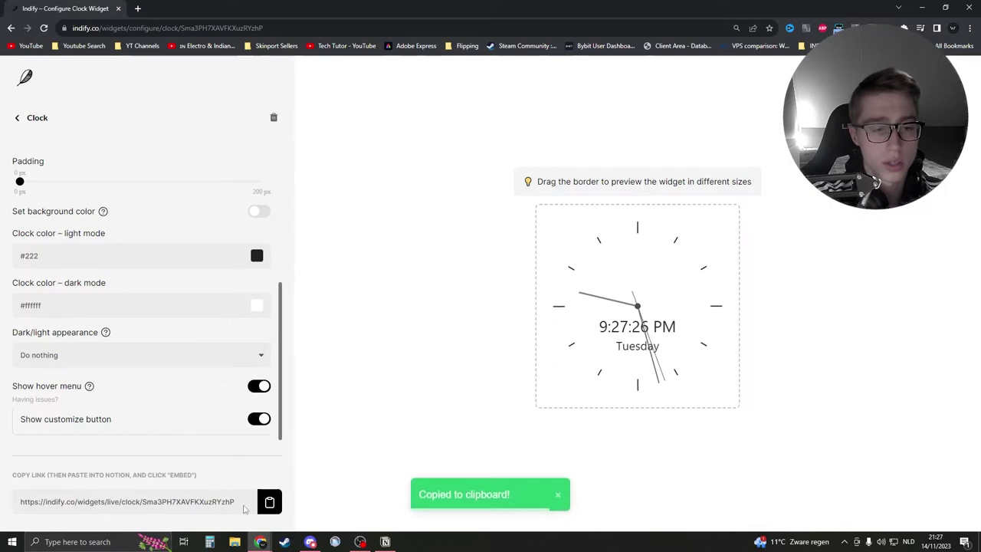
pyautogui.click(385, 543)
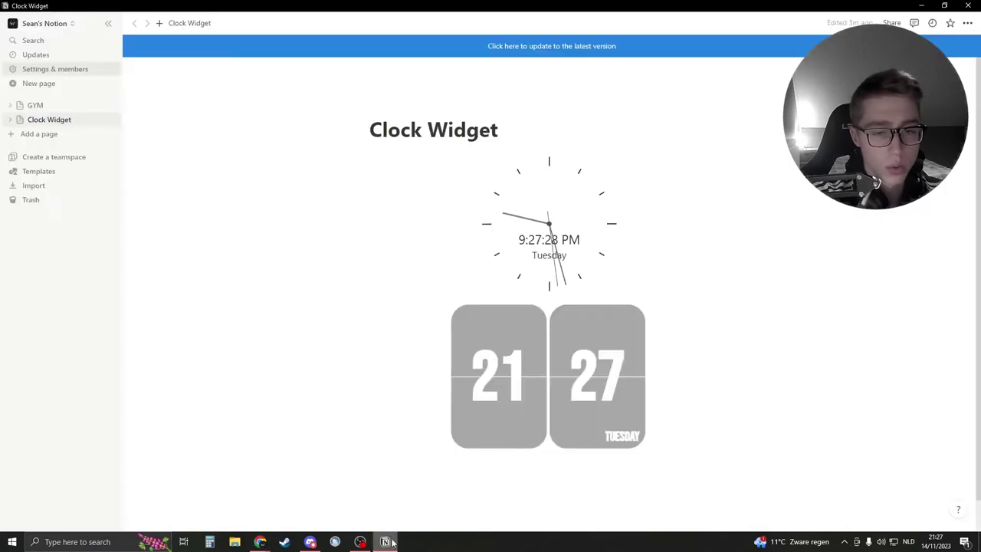
pyautogui.click(423, 443)
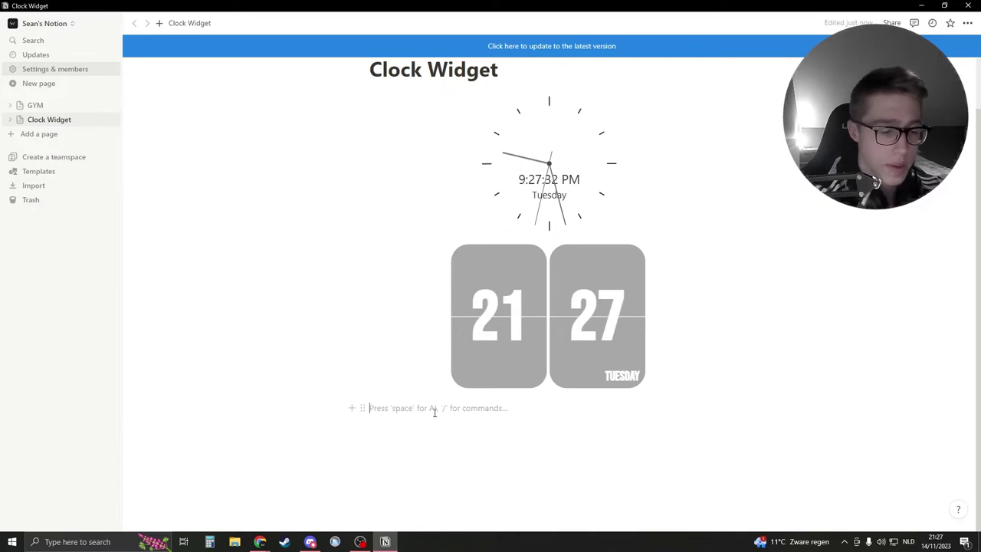
# Add an embed block with the copied clock link below the flip clock and resize the embedded clock.
pyautogui.write('/em')
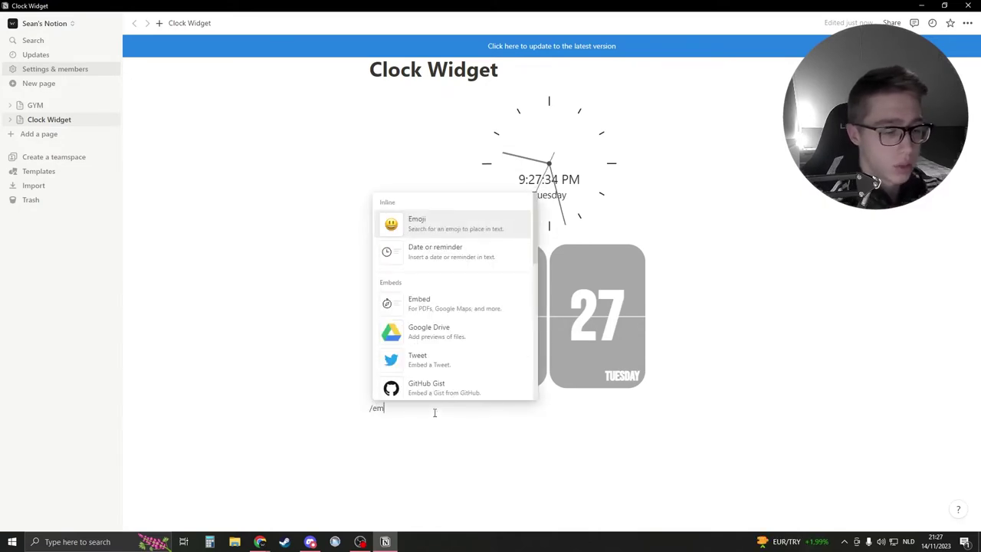
pyautogui.write('bed')
pyautogui.click(449, 230)
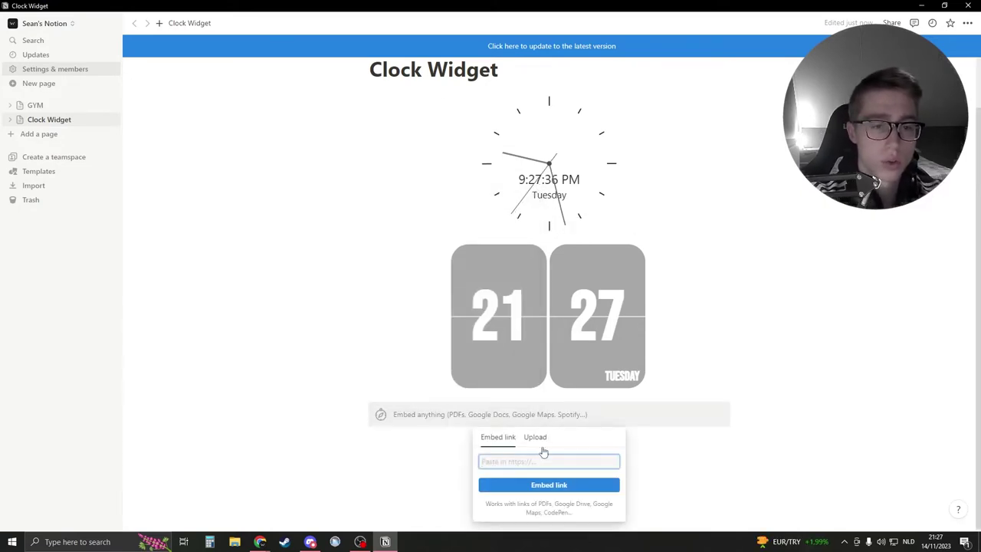
pyautogui.hotkey('ctrl', 'v')
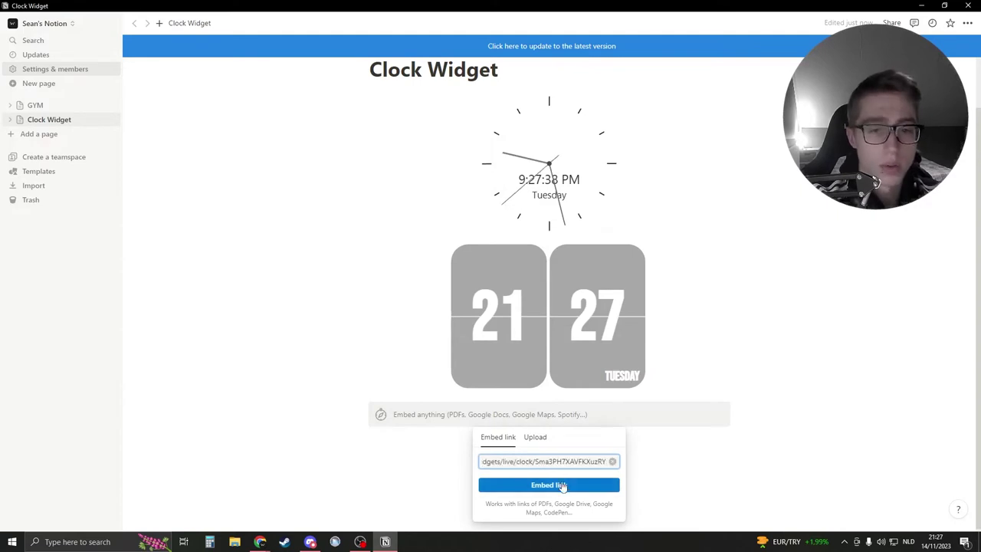
pyautogui.click(559, 486)
pyautogui.scroll(-2, 510, 425)
pyautogui.moveTo(644, 391); pyautogui.dragTo(618, 407)
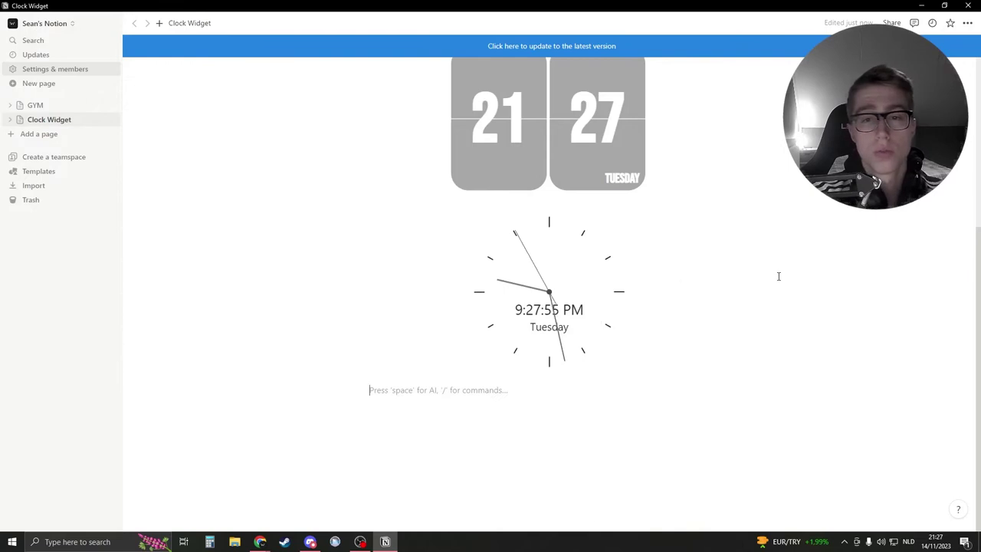
# Insert a 3 columns block below the newly embedded clock.
pyautogui.write('/col')
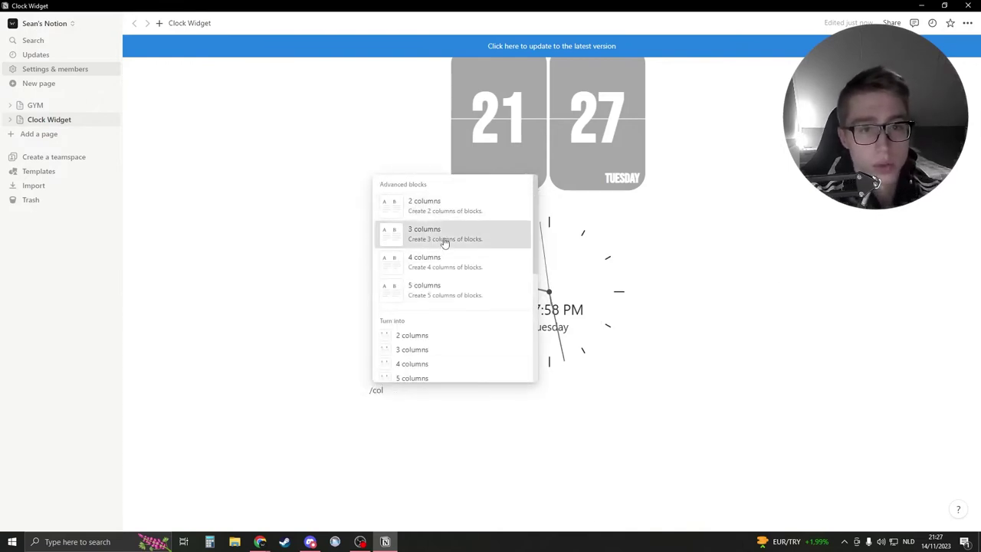
pyautogui.click(445, 243)
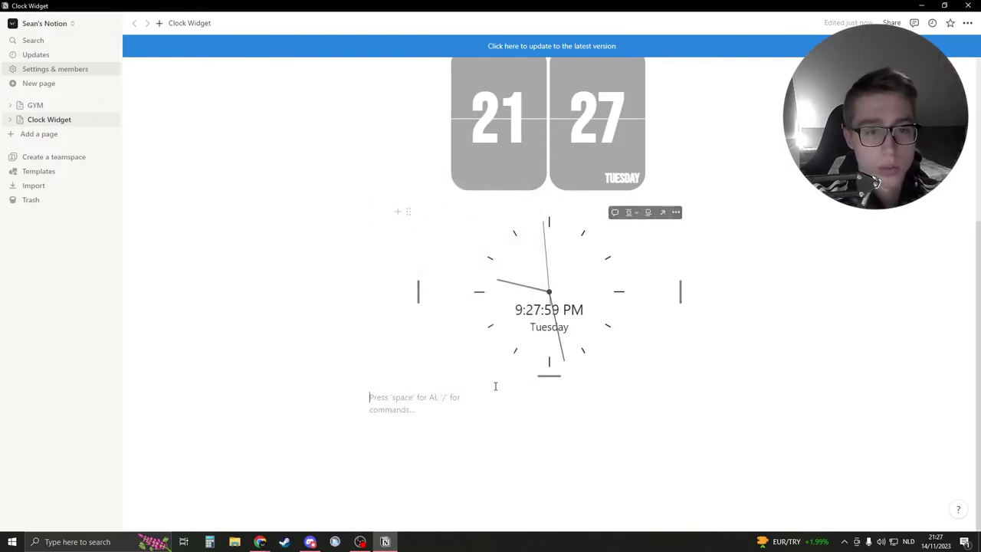
pyautogui.click(550, 401)
pyautogui.click(641, 398)
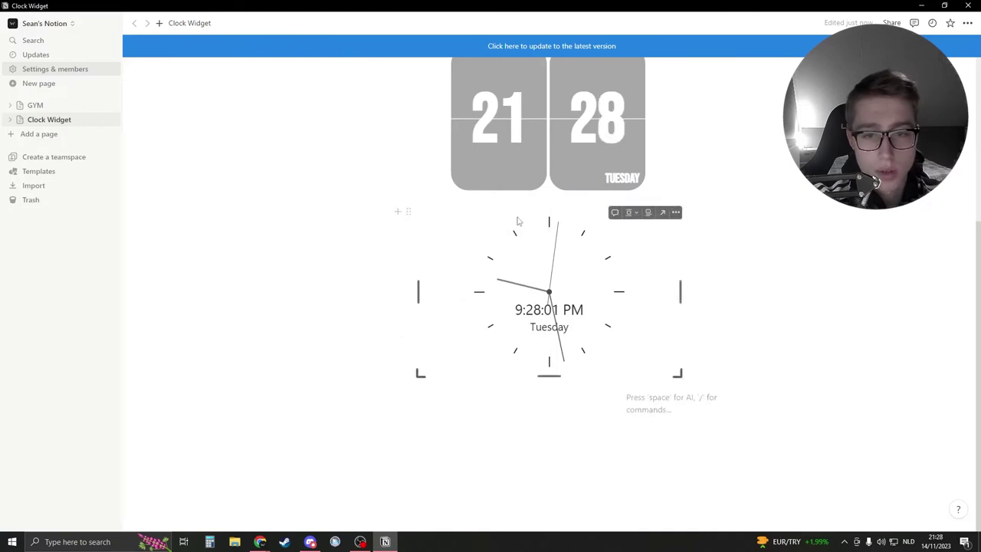
# Move the newly embedded clock into the third column and adjust its width there.
pyautogui.moveTo(410, 213); pyautogui.dragTo(681, 335)
pyautogui.click(646, 386)
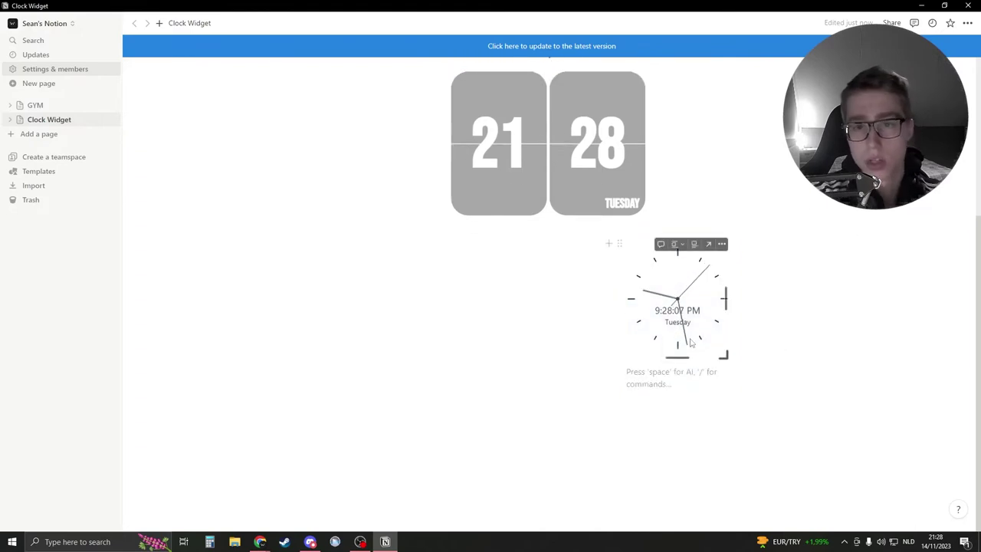
pyautogui.moveTo(618, 301); pyautogui.dragTo(601, 331)
pyautogui.scroll(3, 666, 376)
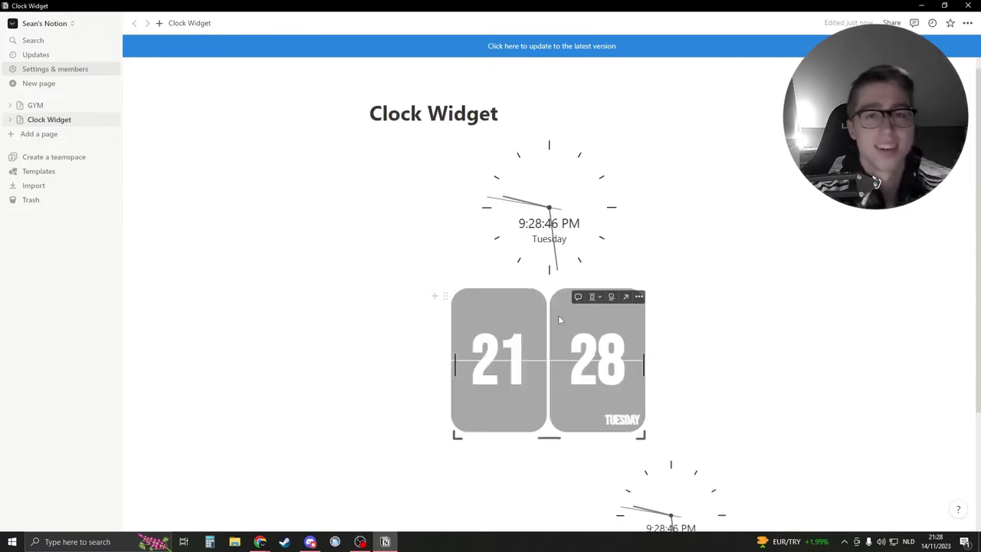
# Switch to the WidgetBox window in Chrome and browse the widgets on its Create Widget page.
pyautogui.scroll(-2, 395, 407)
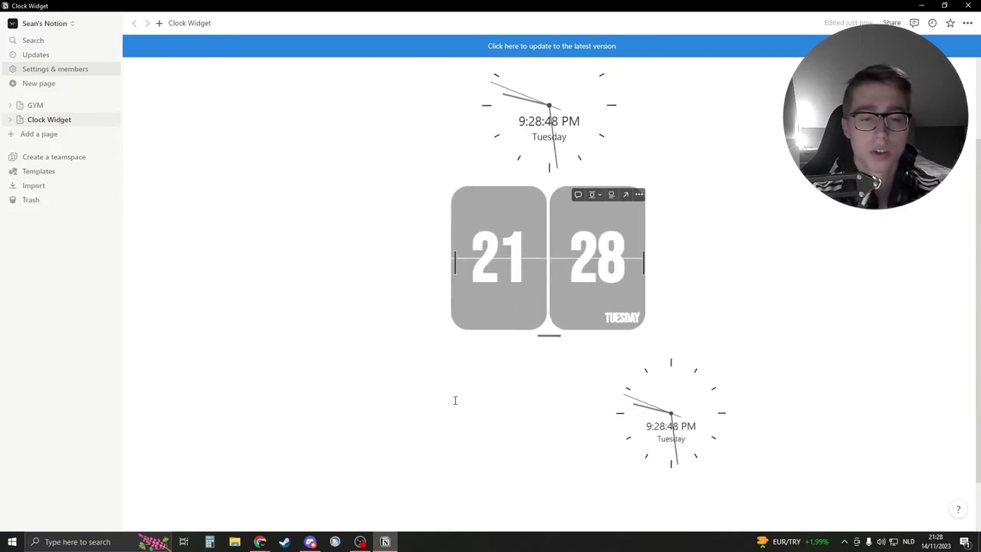
pyautogui.scroll(2, 374, 428)
pyautogui.click(258, 543)
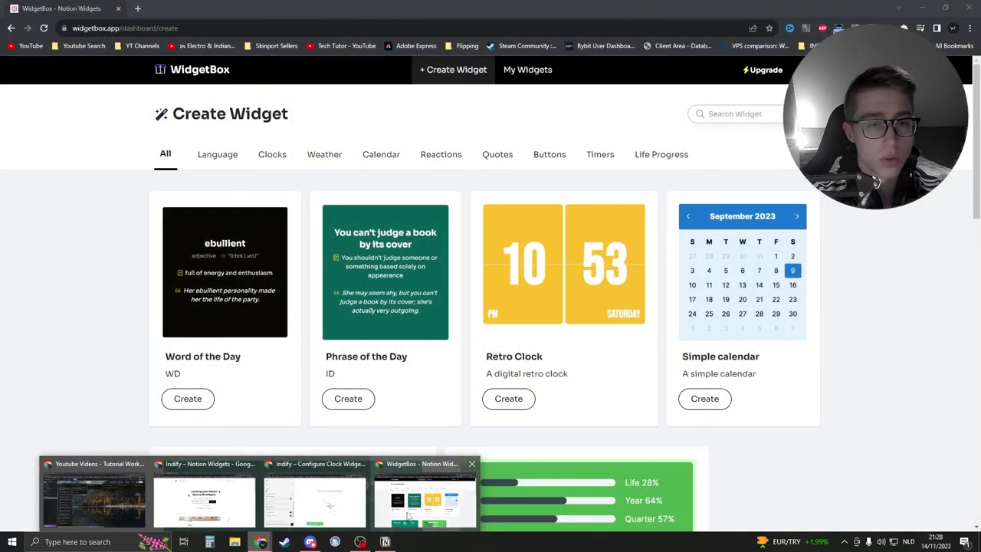
pyautogui.click(409, 517)
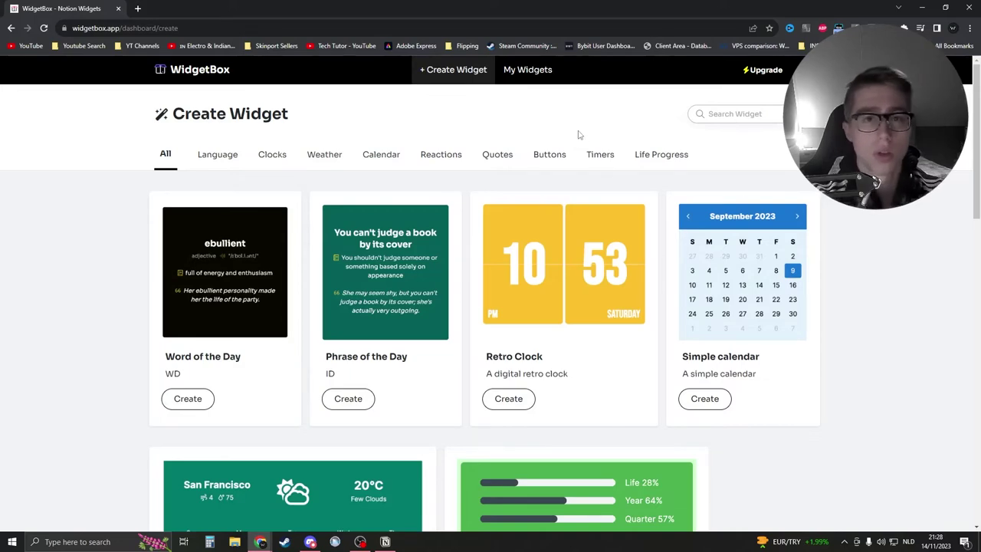
pyautogui.scroll(-2, 341, 151)
pyautogui.scroll(2, 348, 253)
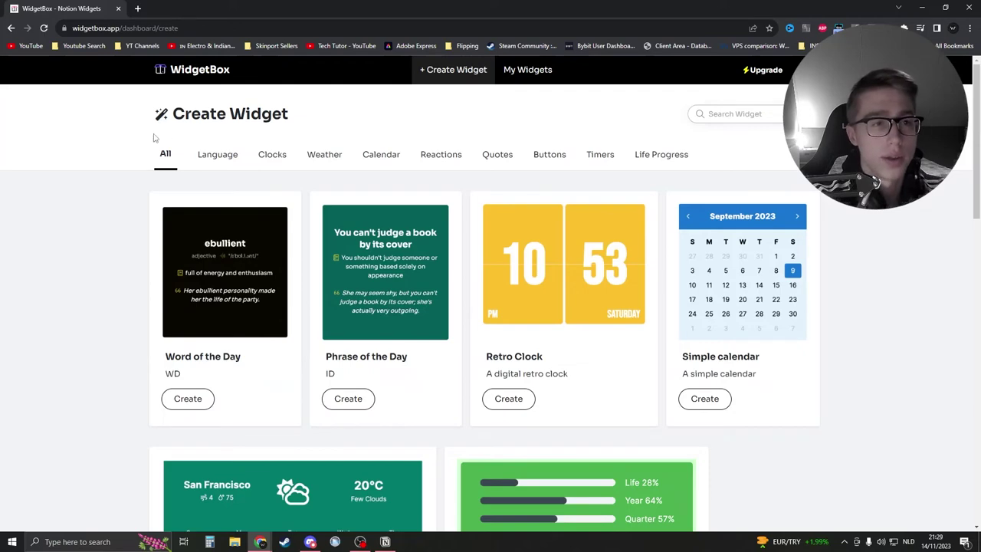
# Filter the WidgetBox widgets to the Clocks category and create a Retro Clock.
pyautogui.scroll(-2, 533, 197)
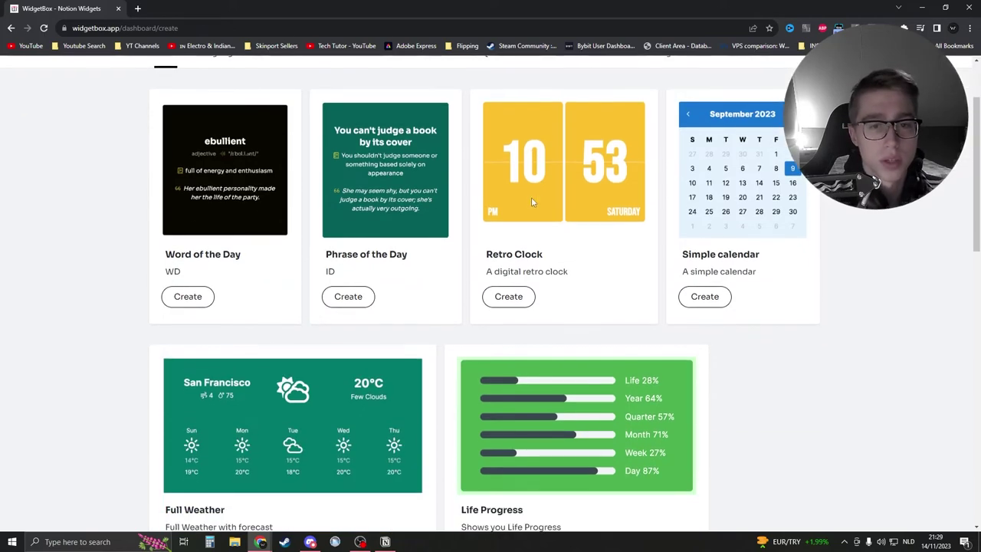
pyautogui.scroll(2, 532, 196)
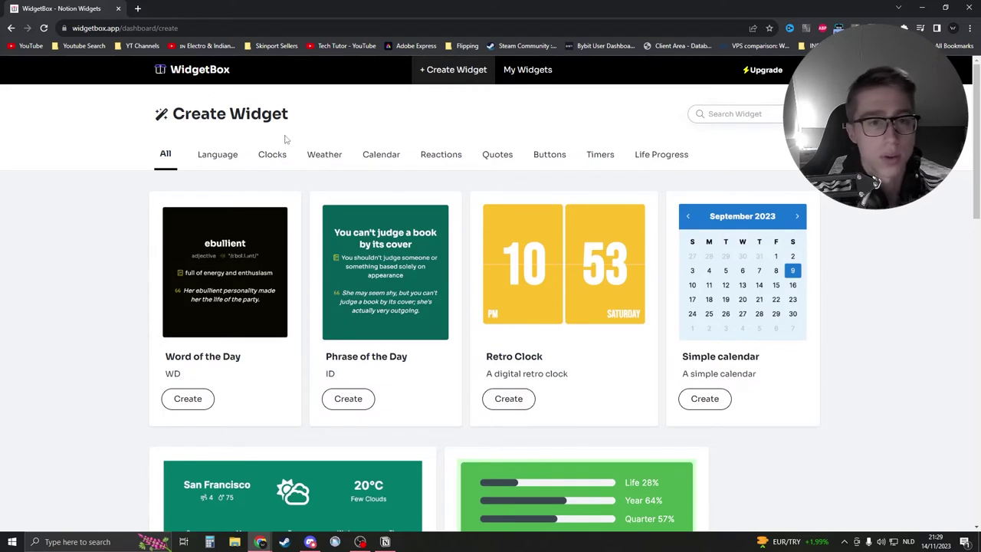
pyautogui.click(274, 155)
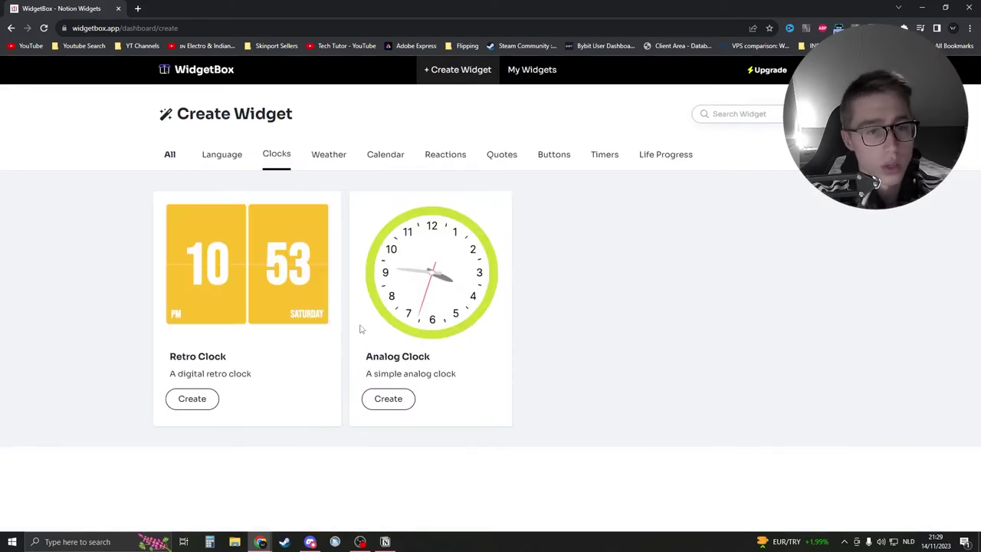
pyautogui.click(198, 407)
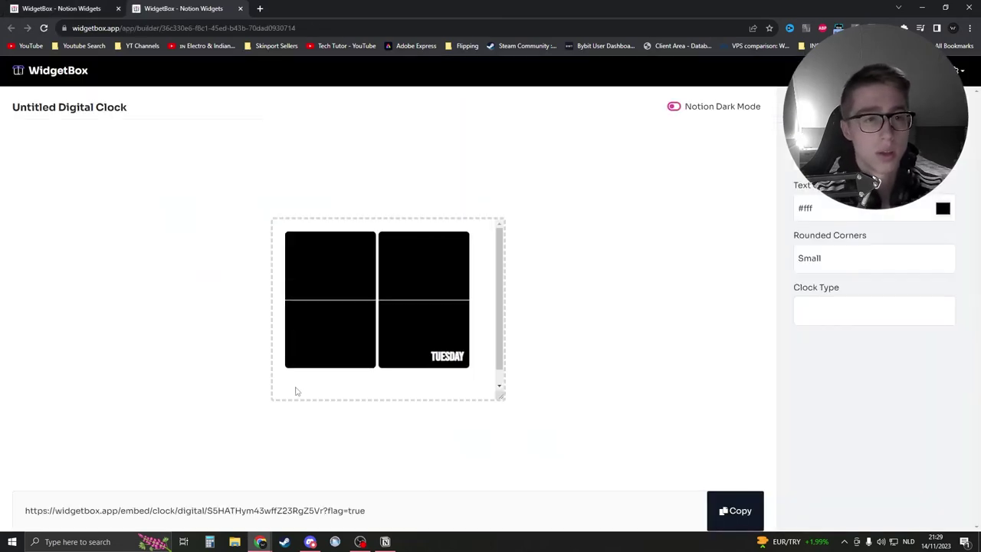
# Change the retro clock's background colour to a muted grey-green.
pyautogui.click(942, 156)
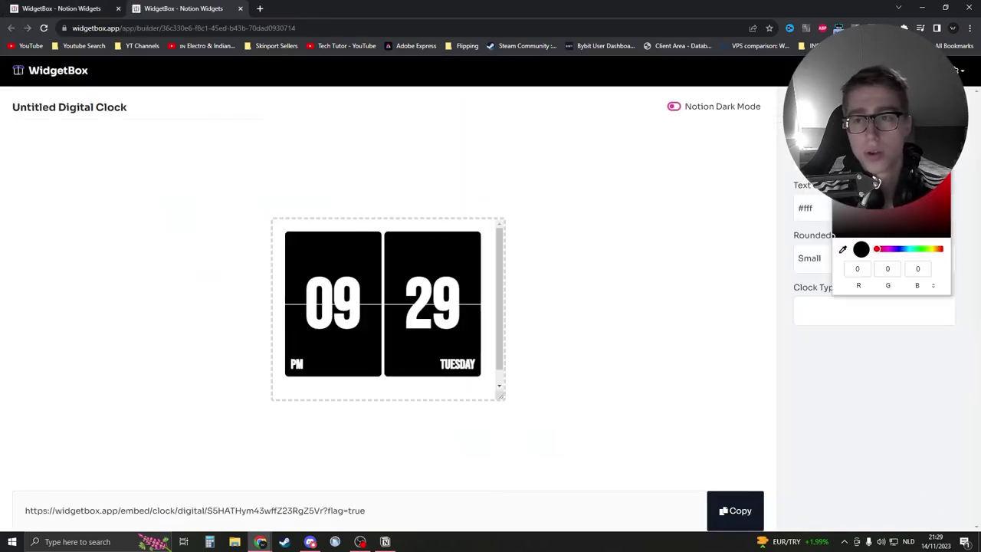
pyautogui.moveTo(849, 204)
pyautogui.mouseDown()
pyautogui.moveTo(913, 205)
pyautogui.moveTo(950, 185)
pyautogui.moveTo(839, 225)
pyautogui.moveTo(901, 213)
pyautogui.moveTo(950, 164)
pyautogui.moveTo(824, 218)
pyautogui.moveTo(760, 278)
pyautogui.moveTo(820, 180)
pyautogui.moveTo(822, 211)
pyautogui.moveTo(822, 118)
pyautogui.moveTo(836, 241)
pyautogui.moveTo(843, 207)
pyautogui.mouseUp()
pyautogui.click(918, 250)
pyautogui.click(910, 206)
pyautogui.click(869, 384)
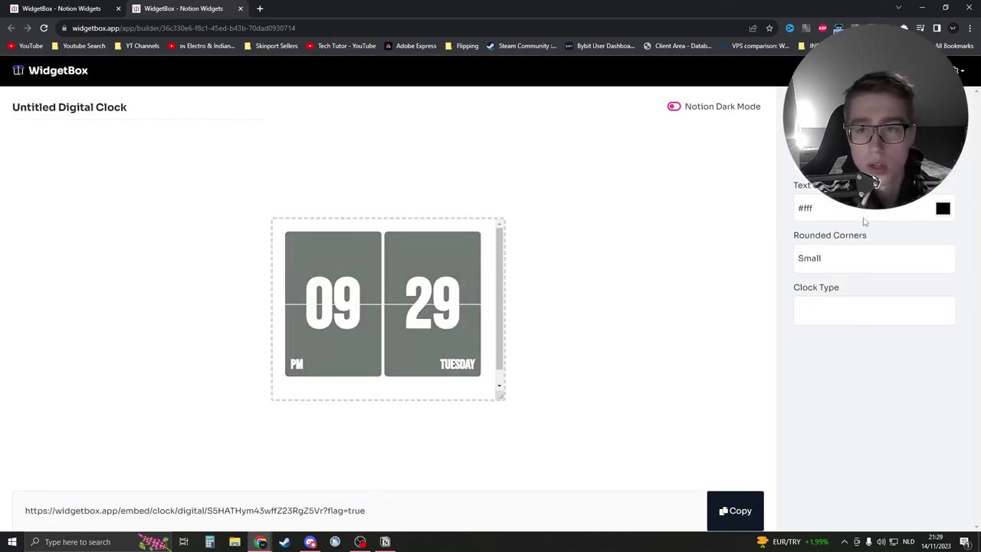
# Set the retro clock's text colour to white, #ffffff.
pyautogui.click(943, 209)
pyautogui.moveTo(883, 256); pyautogui.dragTo(834, 218)
pyautogui.click(841, 395)
# Try the Small, Medium and Large rounded corner options on the clock and set the corners to Large.
pyautogui.click(843, 259)
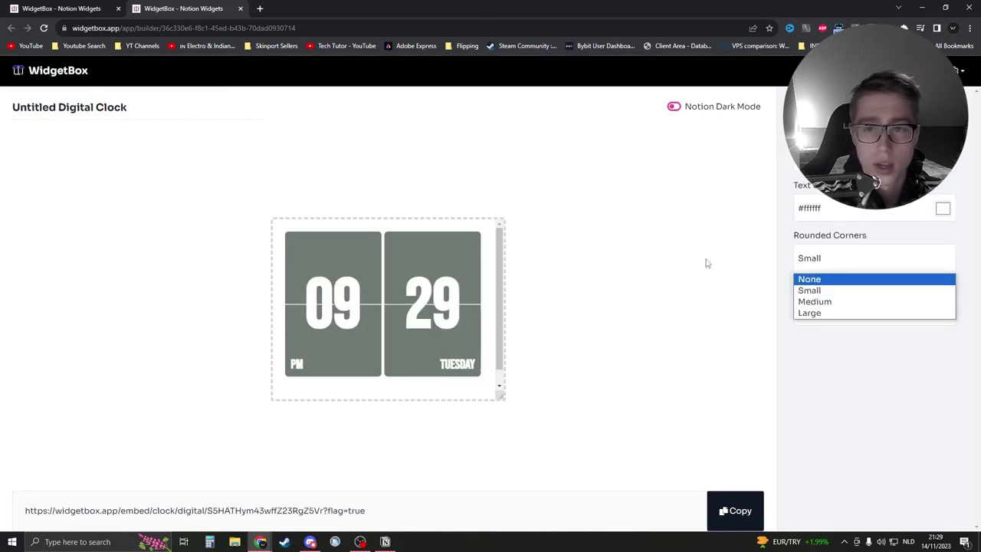
pyautogui.click(798, 312)
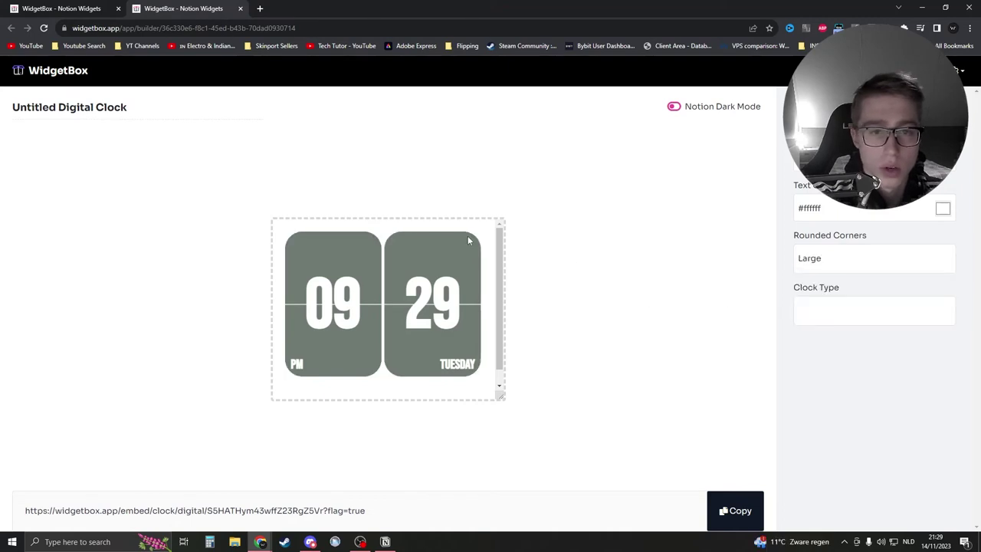
pyautogui.click(811, 265)
pyautogui.click(820, 312)
pyautogui.click(822, 266)
pyautogui.click(819, 302)
pyautogui.click(832, 259)
pyautogui.click(809, 290)
pyautogui.click(828, 259)
pyautogui.click(813, 313)
# Compare the 12 Hour and 24 Hour clock types and set the clock to 24 Hour.
pyautogui.click(817, 315)
pyautogui.click(817, 342)
pyautogui.click(817, 314)
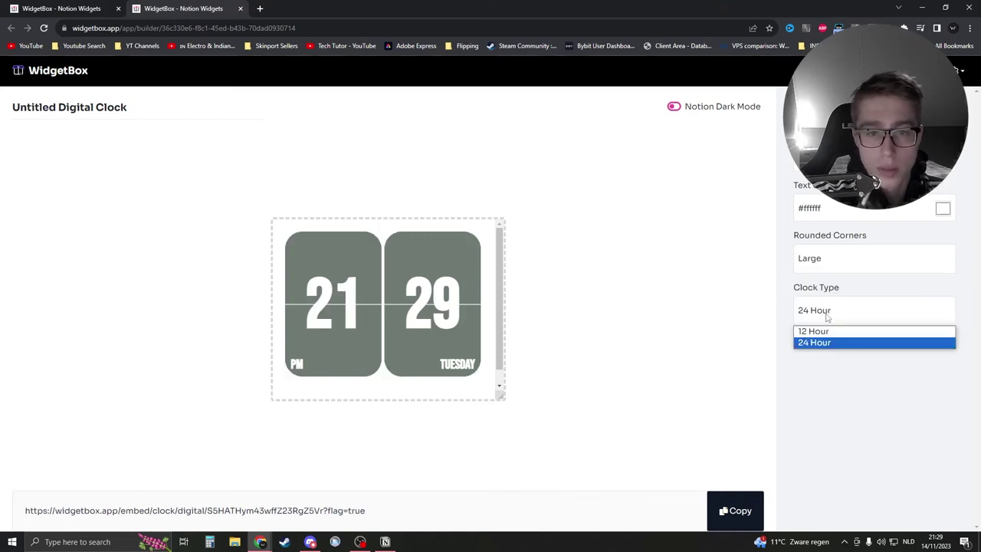
pyautogui.click(819, 330)
pyautogui.click(817, 311)
pyautogui.click(817, 342)
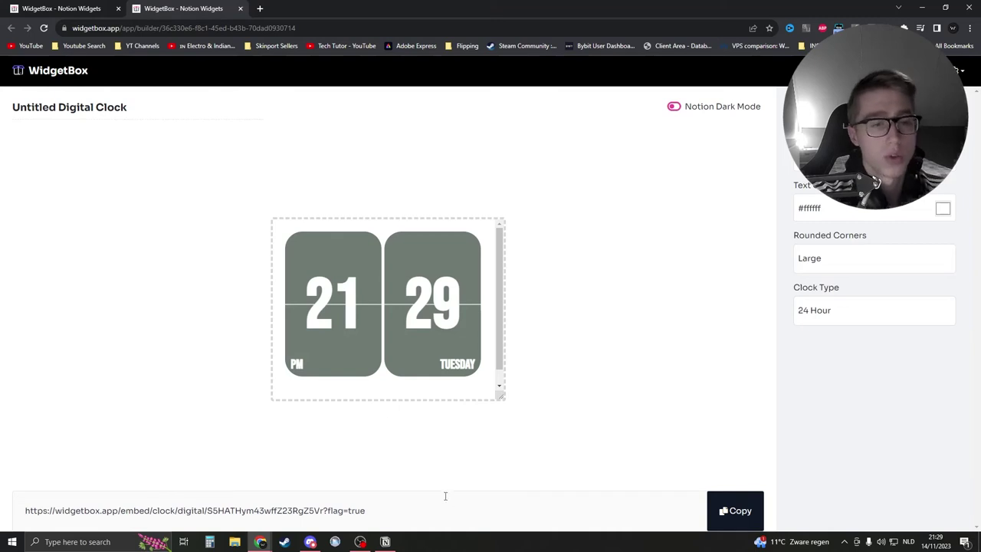
# Copy the retro clock's embed link.
pyautogui.moveTo(437, 509); pyautogui.dragTo(30, 489)
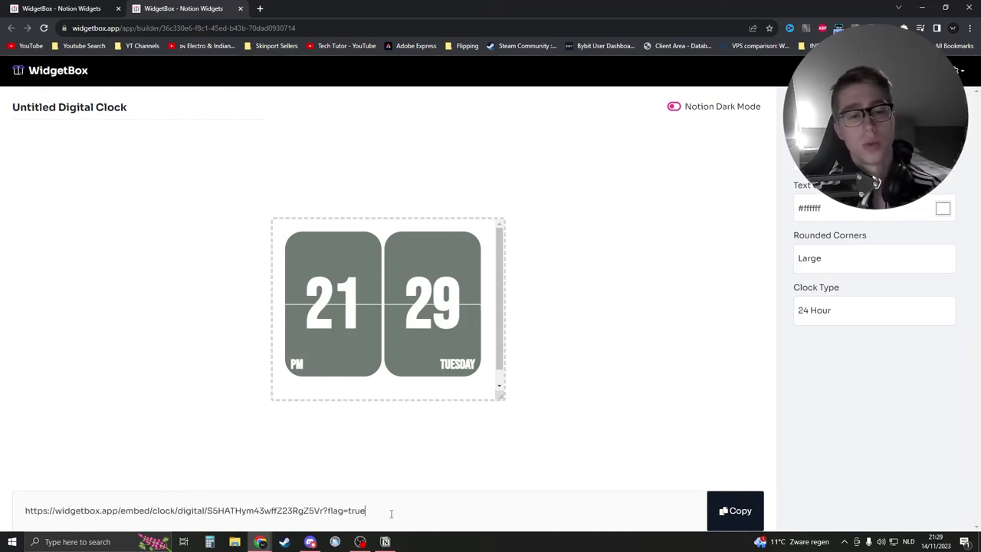
pyautogui.moveTo(424, 518); pyautogui.dragTo(2, 516)
pyautogui.click(483, 512)
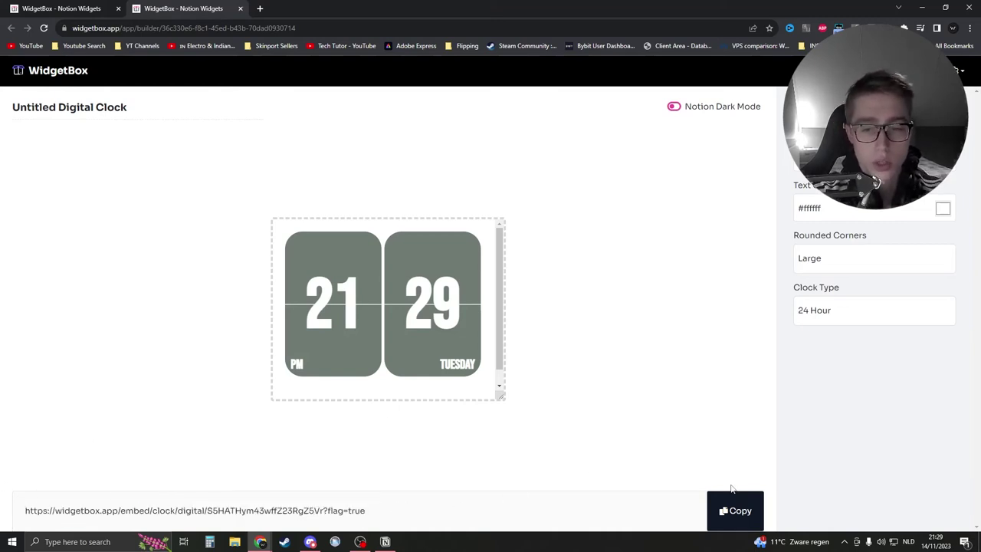
# Switch to Notion, embed the copied clock link below the last clock on the Clock Widget page and adjust the embed's width.
pyautogui.click(385, 542)
pyautogui.scroll(-3, 443, 351)
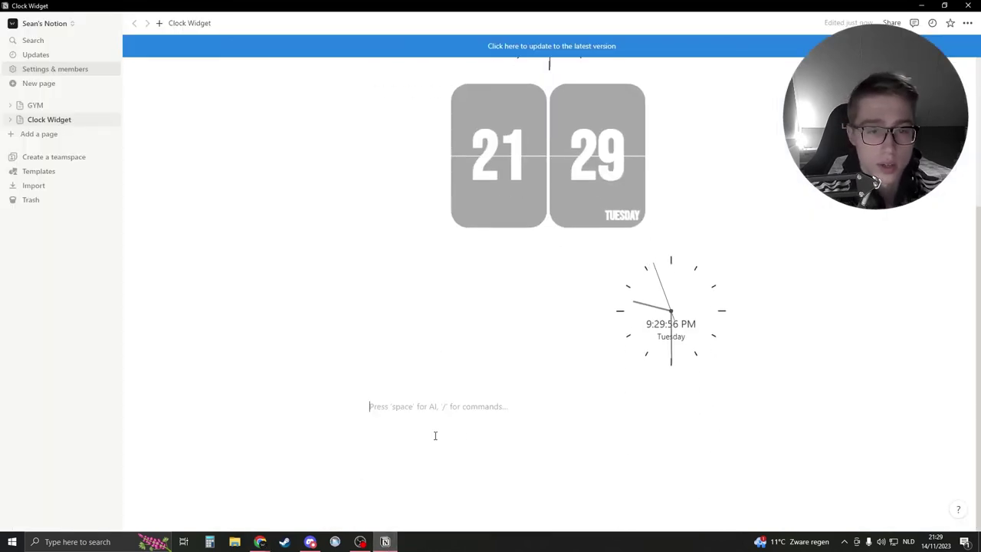
pyautogui.write('/embed')
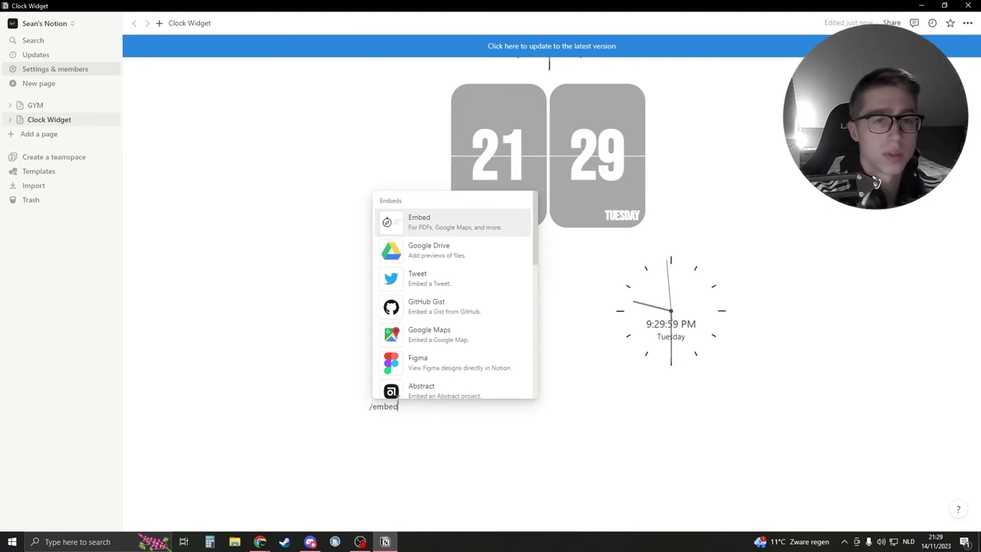
pyautogui.click(456, 223)
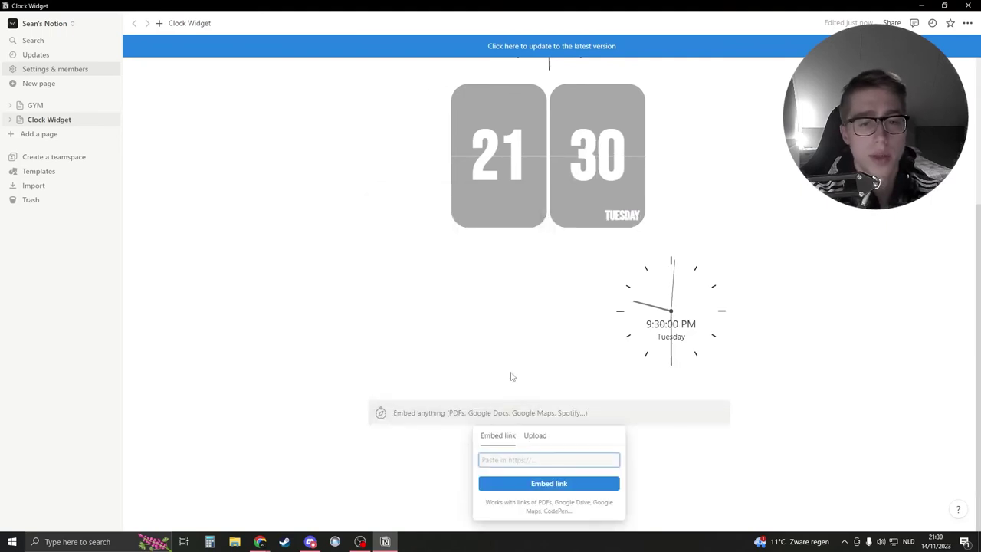
pyautogui.click(544, 485)
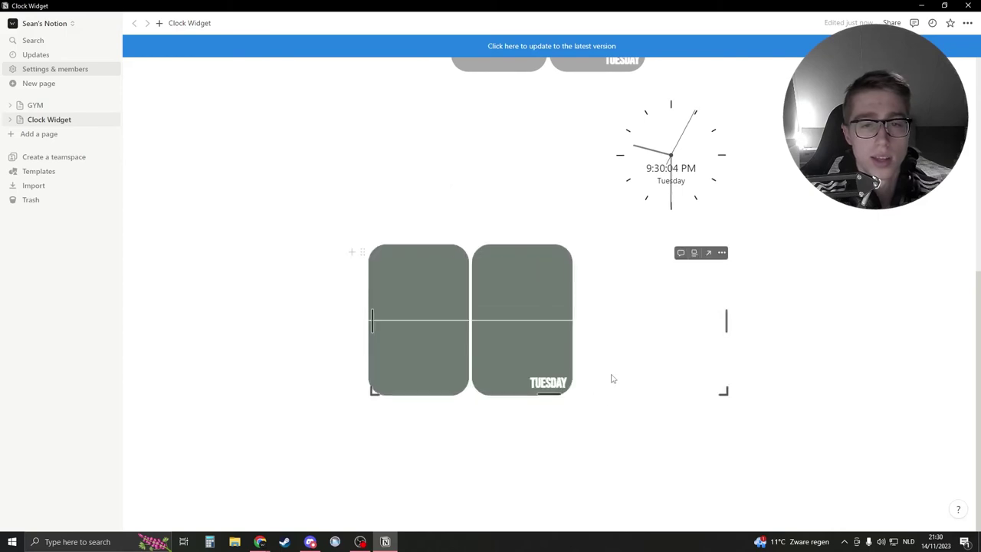
pyautogui.moveTo(729, 320); pyautogui.dragTo(808, 324)
pyautogui.moveTo(668, 338); pyautogui.dragTo(706, 342)
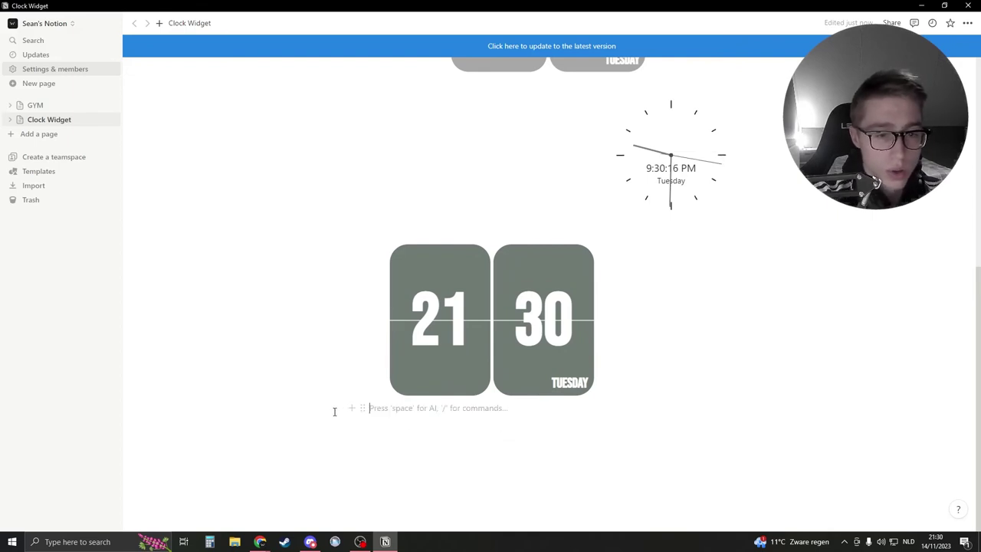
# Insert a 2 columns block below the green flip clock and move the clock into its first column.
pyautogui.write('/colu')
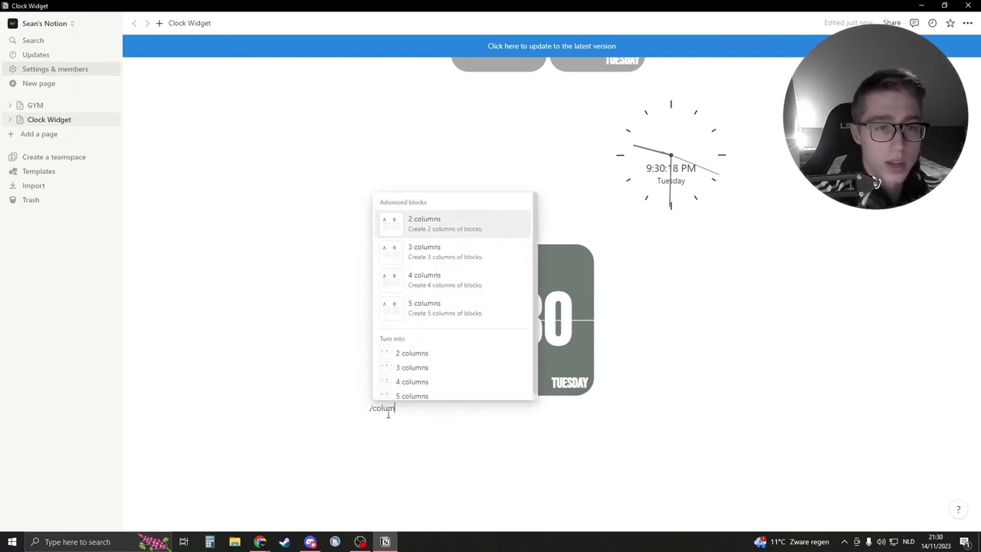
pyautogui.write('m')
pyautogui.click(434, 221)
pyautogui.moveTo(496, 323); pyautogui.dragTo(418, 432)
pyautogui.moveTo(383, 252); pyautogui.dragTo(383, 418)
pyautogui.click(551, 315)
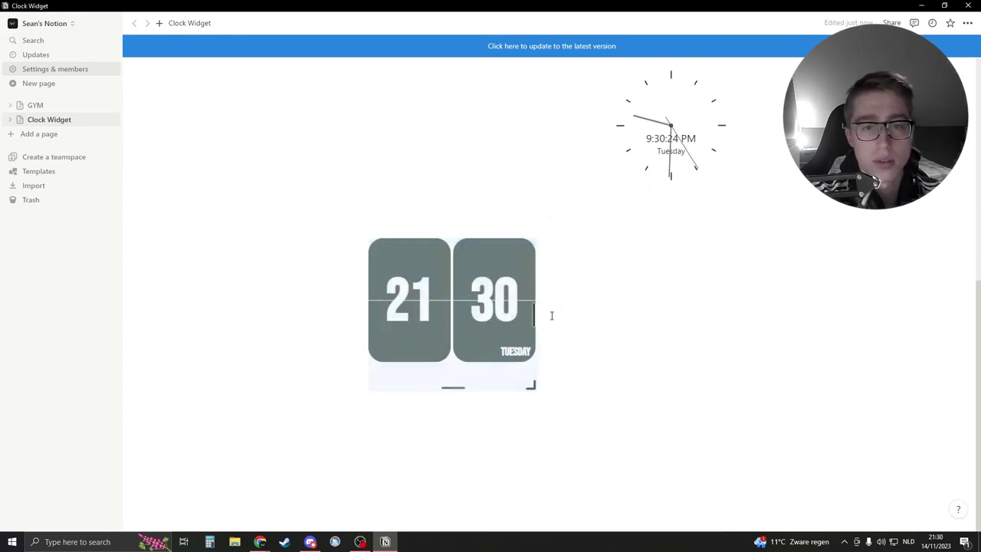
# Move the green flip clock into the column beside the small analog clock and reduce its embed height.
pyautogui.click(422, 422)
pyautogui.scroll(2, 453, 388)
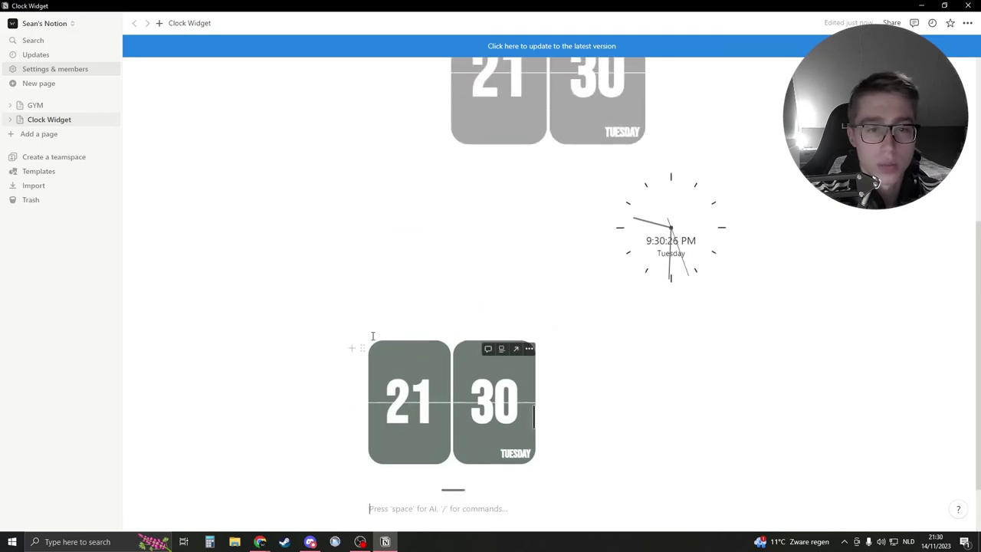
pyautogui.moveTo(362, 348); pyautogui.dragTo(583, 239)
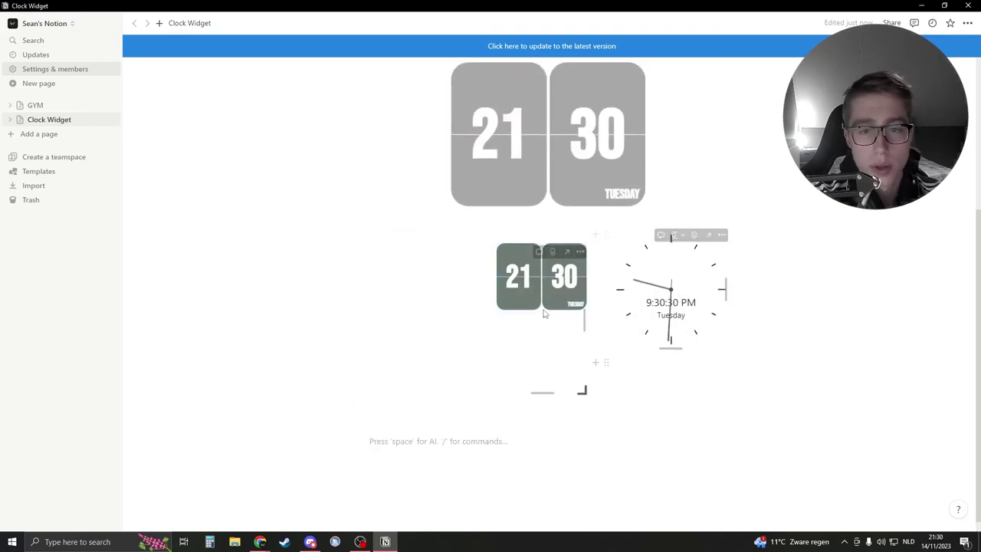
pyautogui.moveTo(545, 394); pyautogui.dragTo(543, 328)
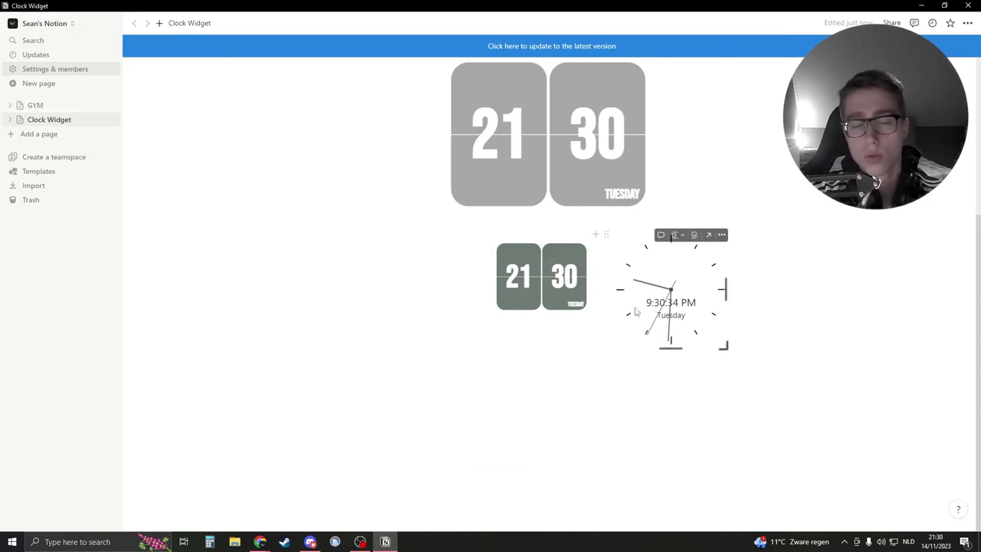
# Insert a 3 columns block on the empty line below the clocks.
pyautogui.write('/colum')
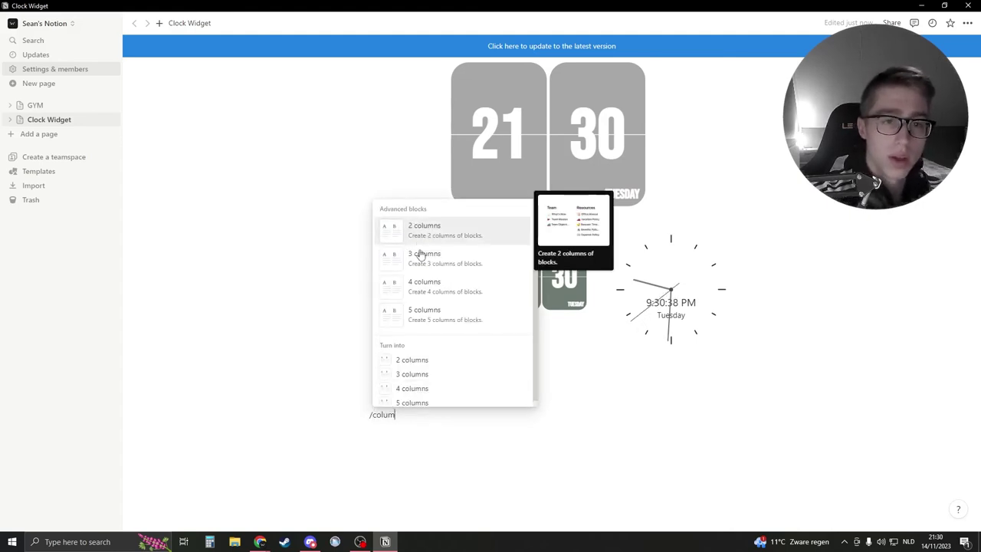
pyautogui.click(423, 261)
pyautogui.click(541, 422)
pyautogui.click(687, 420)
pyautogui.moveTo(490, 233); pyautogui.dragTo(588, 340)
pyautogui.moveTo(508, 243); pyautogui.dragTo(645, 408)
pyautogui.hotkey('ctrl', 'z')
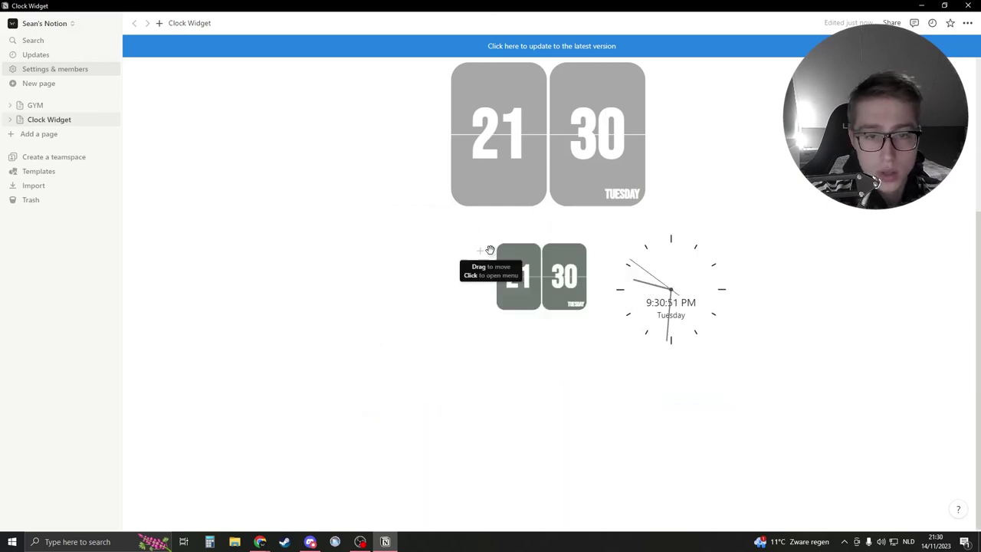
# Move the green flip clock into the third column of the new 3 columns block.
pyautogui.moveTo(490, 249); pyautogui.dragTo(642, 420)
pyautogui.scroll(-2, 741, 370)
pyautogui.click(793, 363)
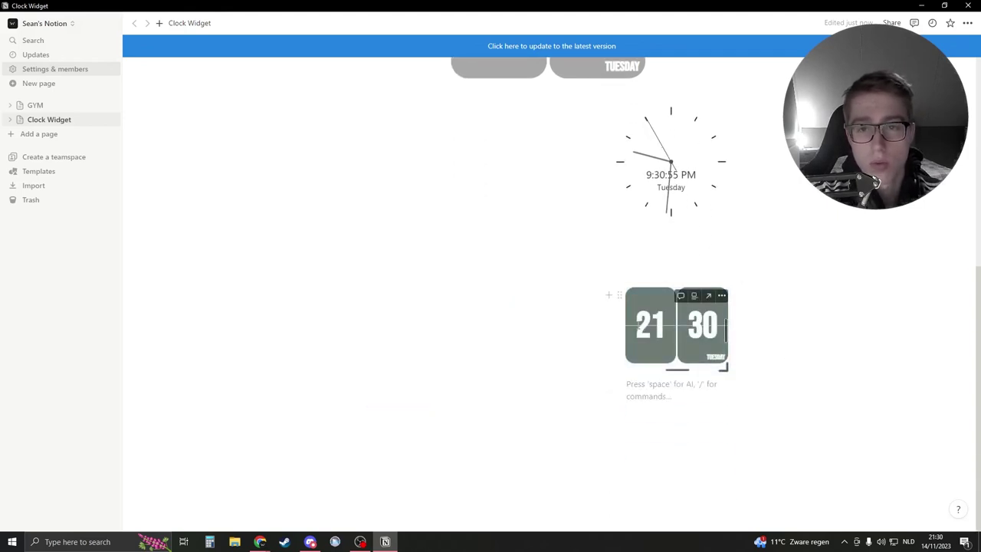
# Enter the sample text "asdasdasdas" in the middle column beside the green flip clock and review the page from its title.
pyautogui.click(559, 327)
pyautogui.click(774, 323)
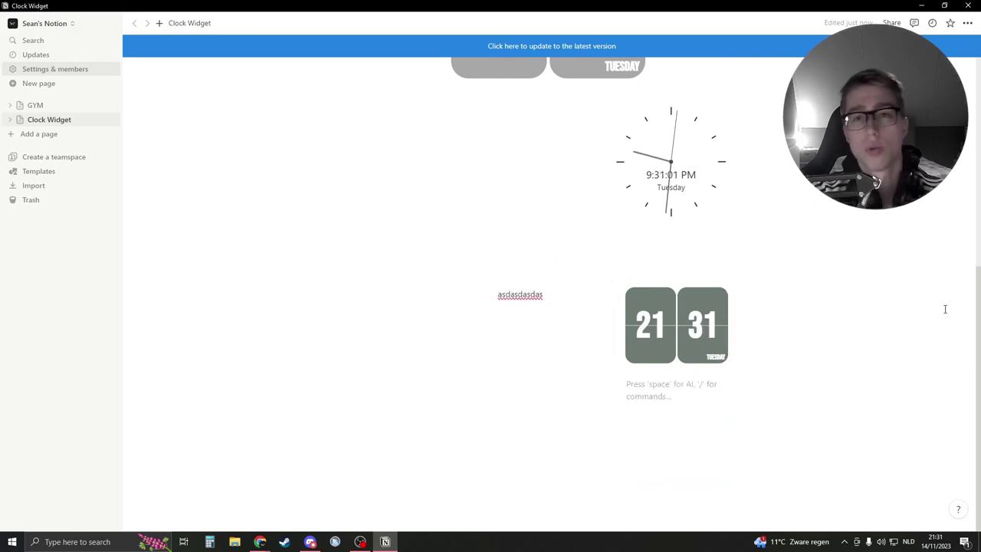
pyautogui.scroll(5, 859, 338)
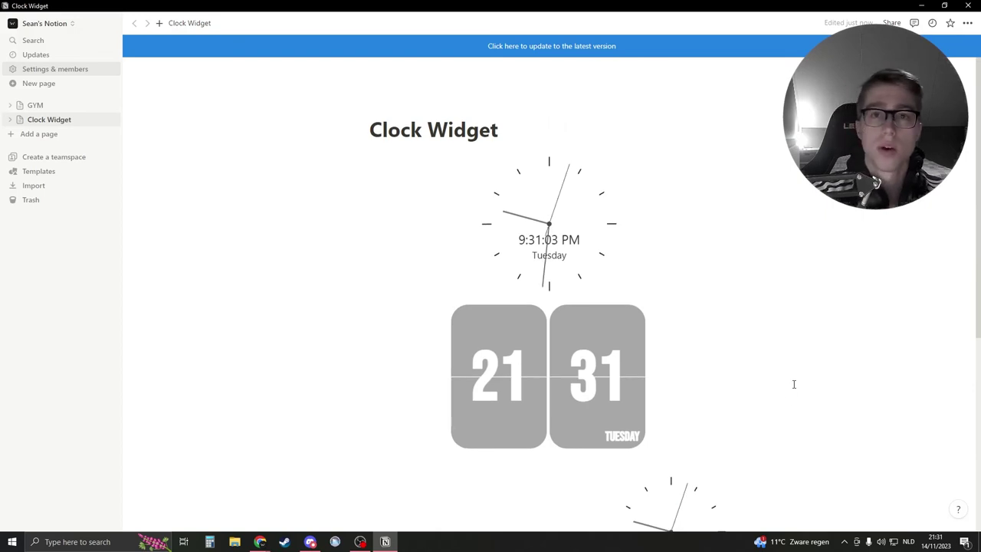